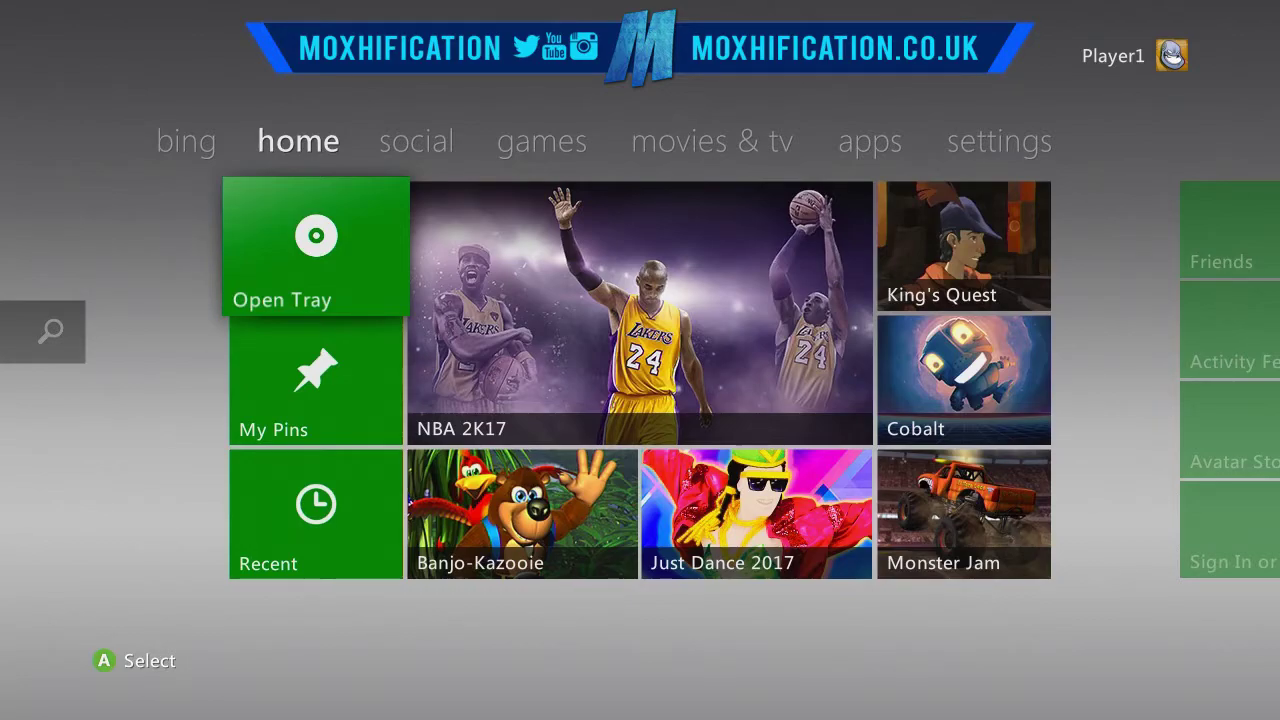
{"action": "key", "text": "Home"}
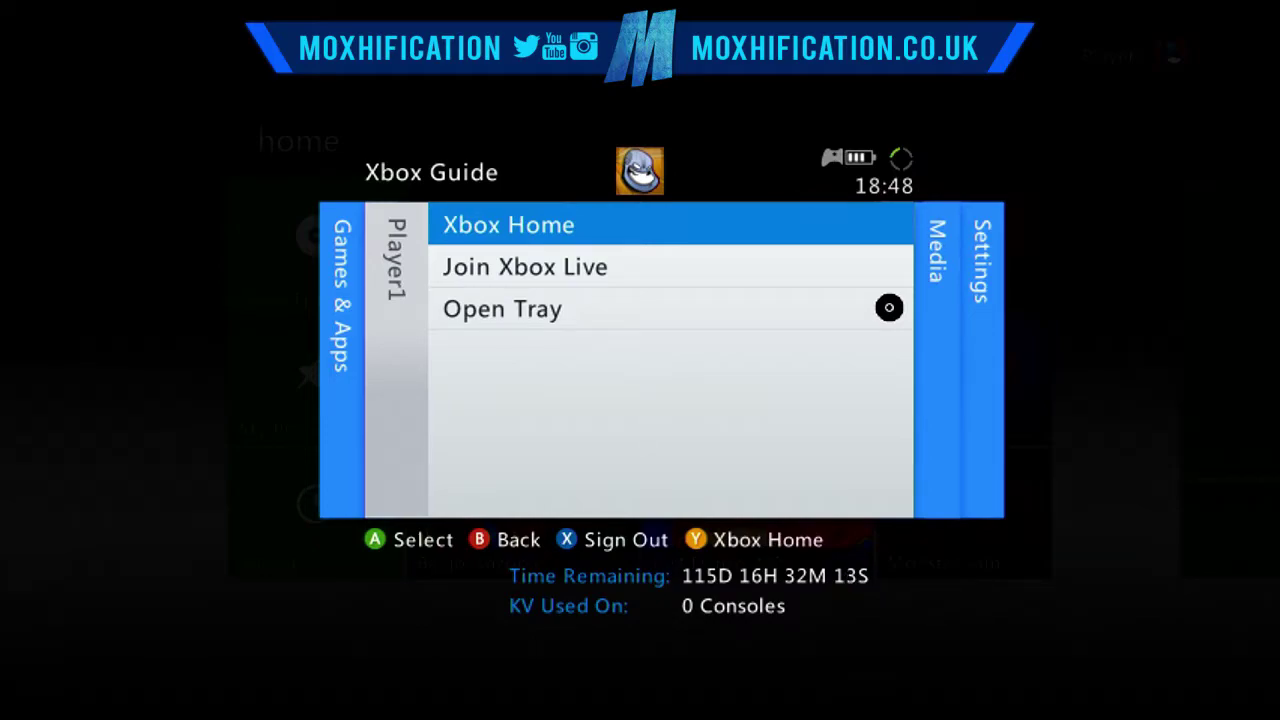
{"action": "key", "text": "Right"}
{"action": "key", "text": "Right"}
{"action": "key", "text": "Down"}
{"action": "key", "text": "Down"}
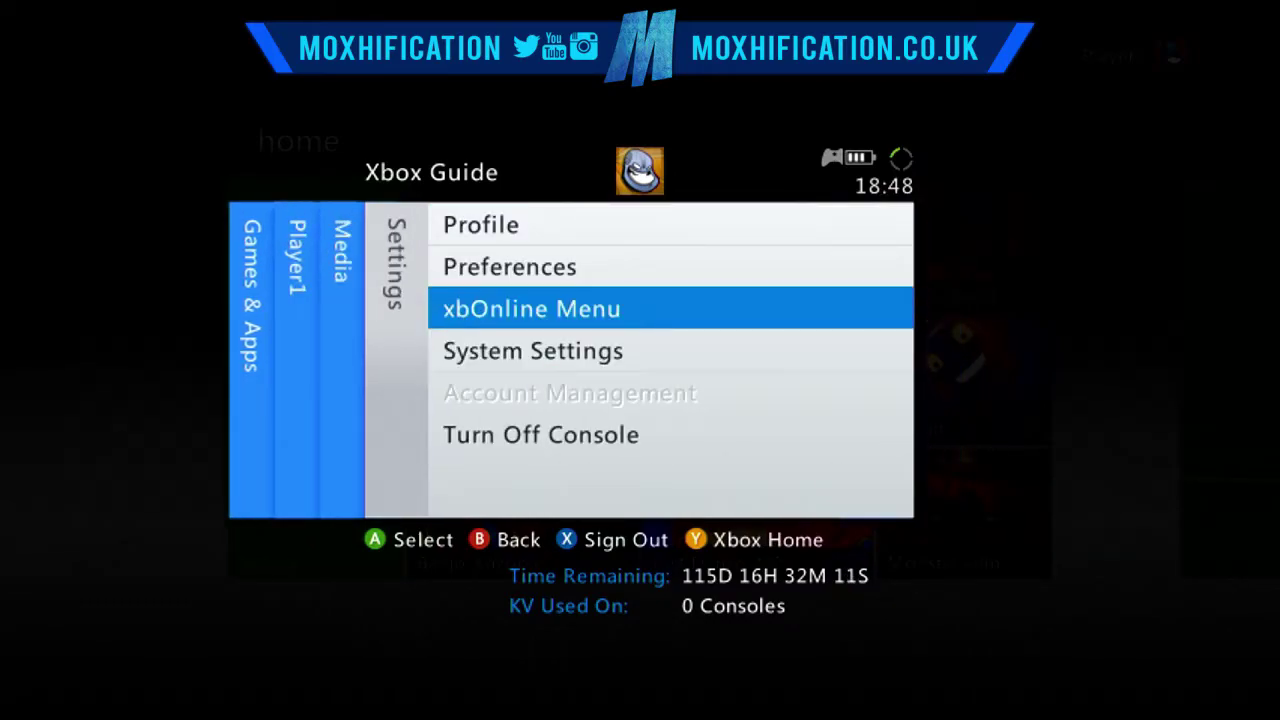
{"action": "key", "text": "Up"}
{"action": "key", "text": "Up"}
{"action": "key", "text": "Left"}
{"action": "key", "text": "Left"}
{"action": "key", "text": "Left"}
{"action": "key", "text": "Escape"}
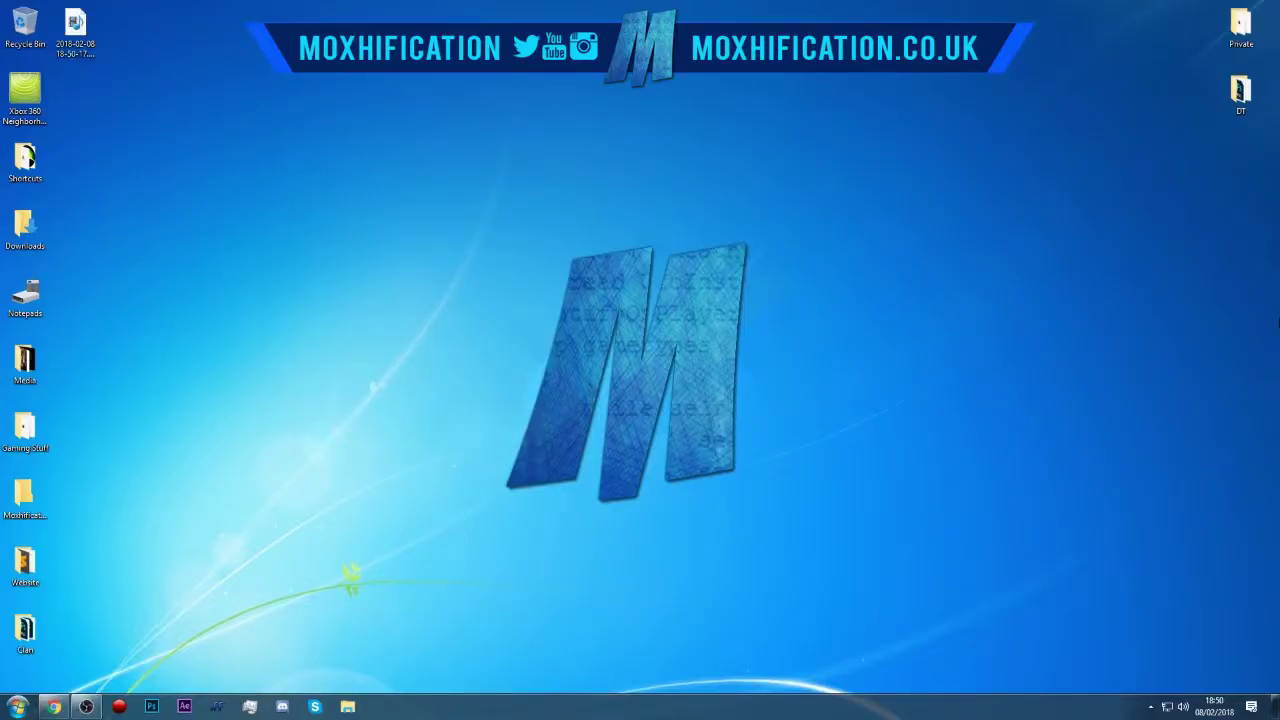
Browse Xbox 360 Neighborhood to the JTAG console's Retail Hard Drive Emulation (HDD:) drive
{"action": "double_click", "coordinate": [24, 95]}
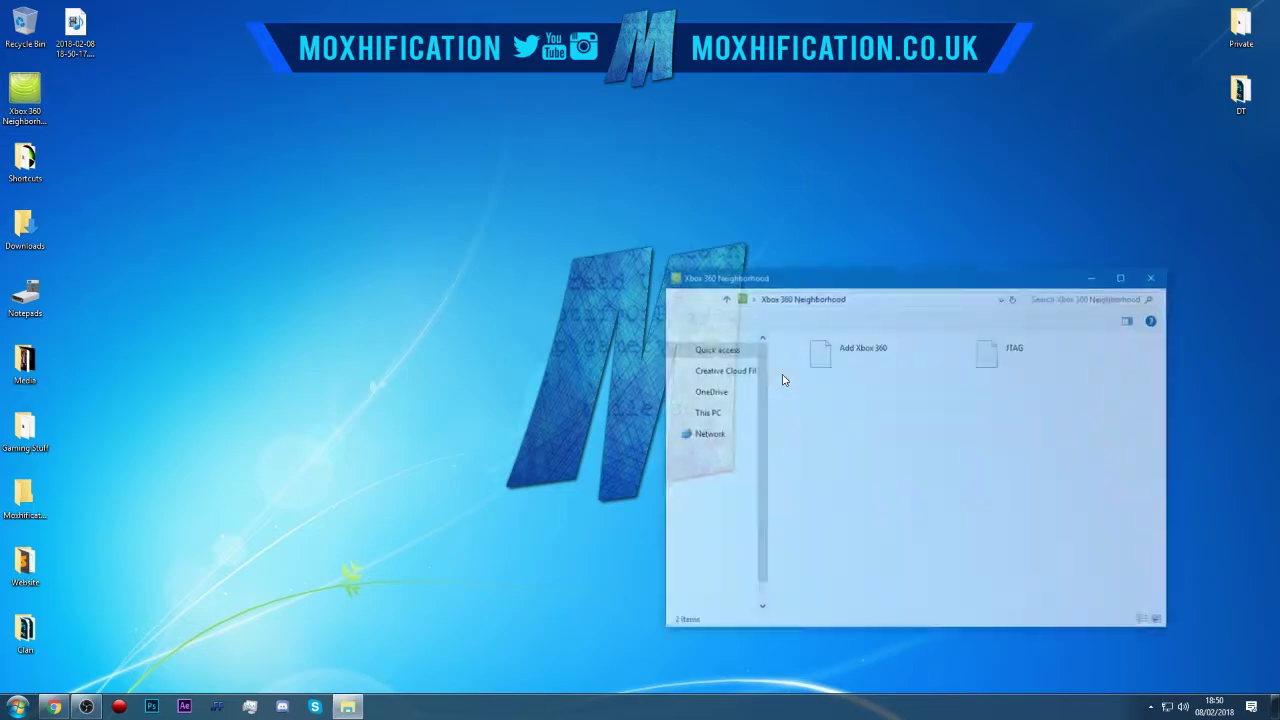
{"action": "double_click", "coordinate": [1070, 362]}
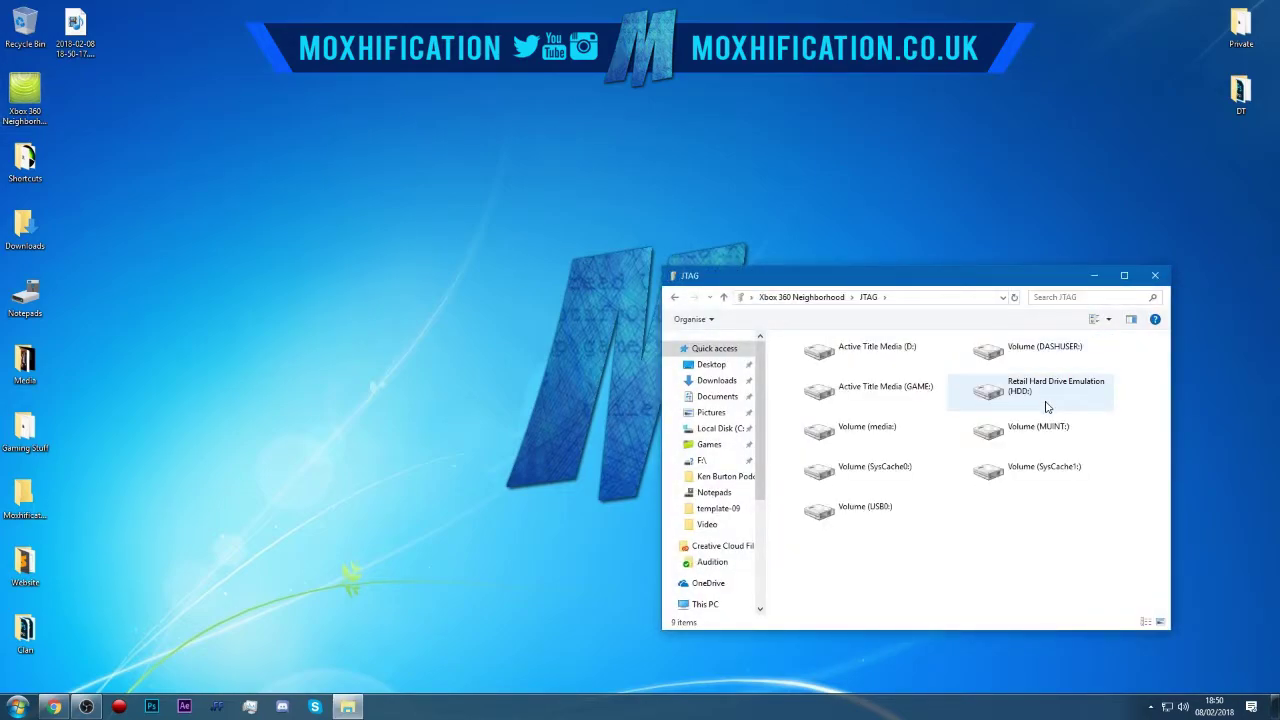
{"action": "double_click", "coordinate": [1046, 400]}
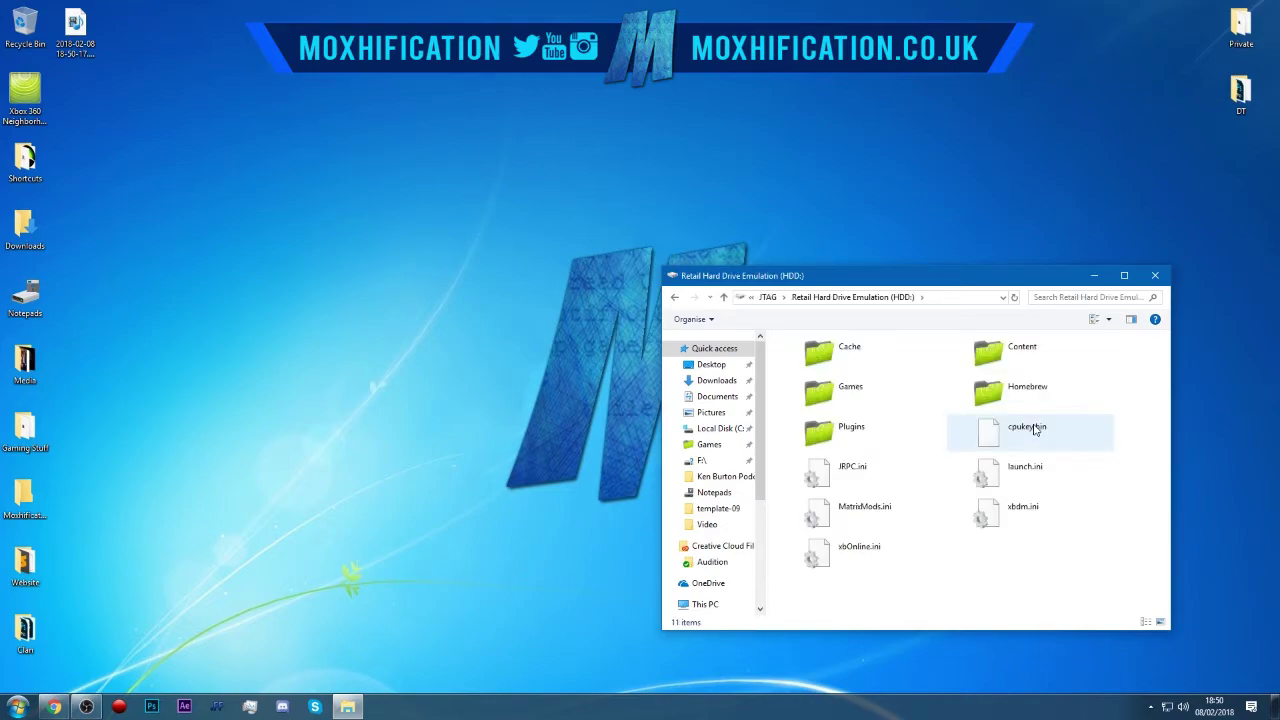
Copy xbOnline.ini from the console onto the desktop and open the desktop copy
{"action": "left_click", "coordinate": [903, 558]}
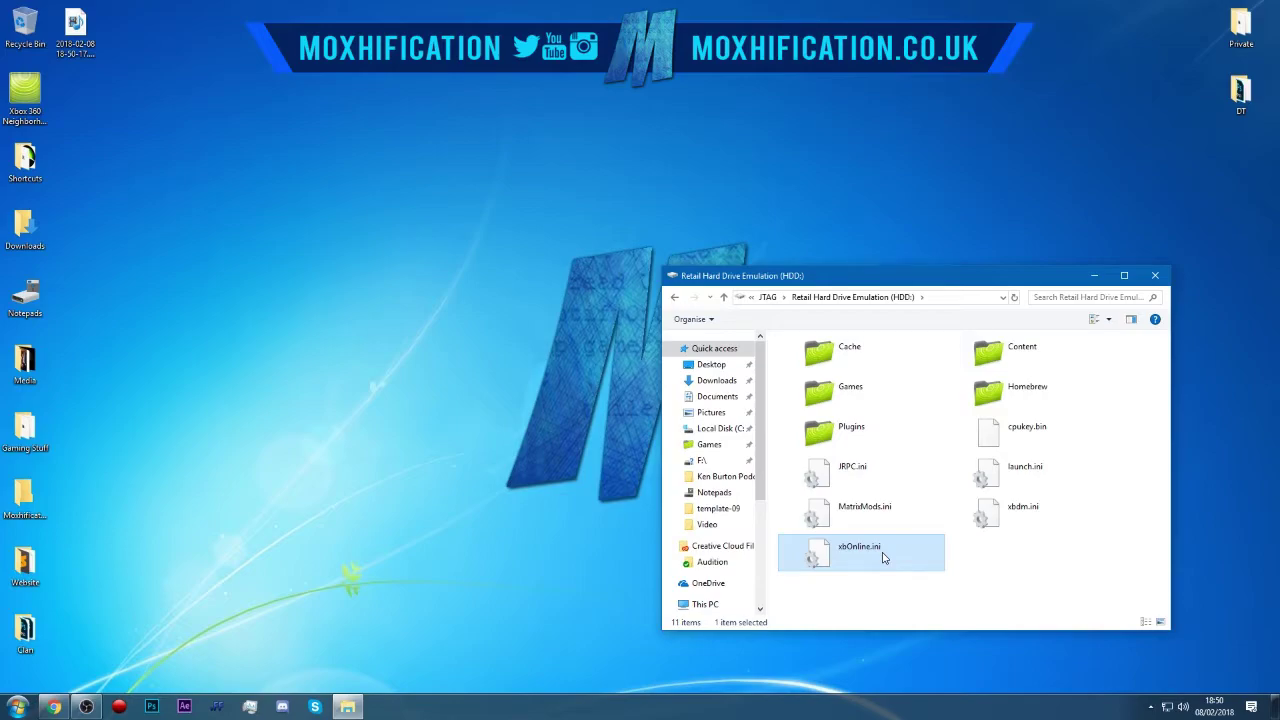
{"action": "left_click_drag", "start_coordinate": [883, 558], "coordinate": [430, 425]}
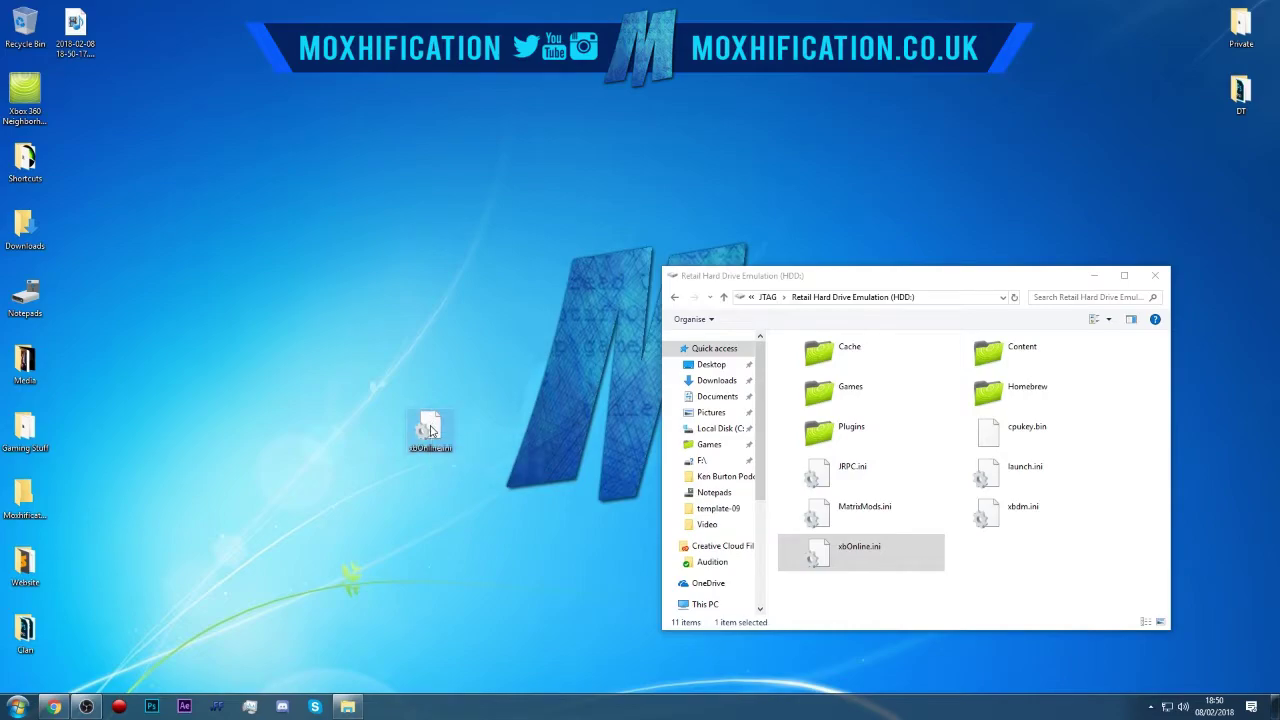
{"action": "double_click", "coordinate": [430, 425]}
Move the Notepad window right and highlight the [Hud] settings block of xbOnline.ini
{"action": "left_click_drag", "start_coordinate": [423, 168], "coordinate": [579, 137]}
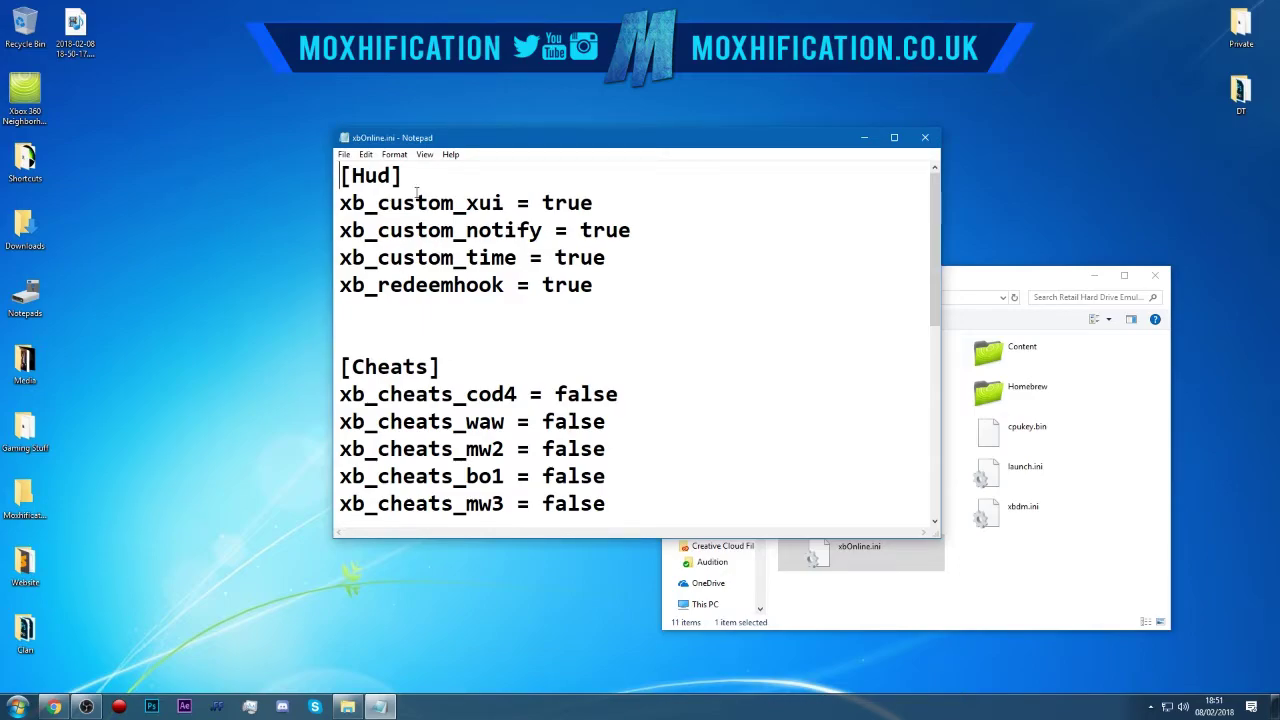
{"action": "left_click_drag", "start_coordinate": [616, 285], "coordinate": [340, 175]}
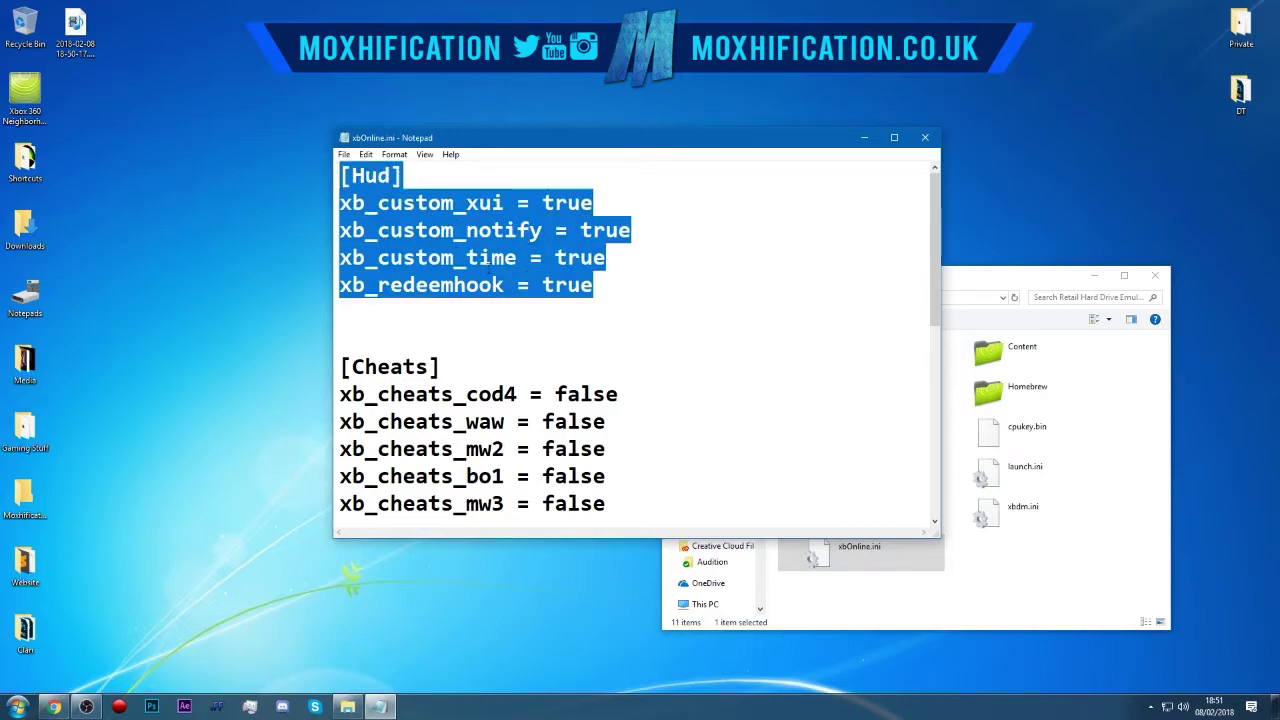
{"action": "left_click", "coordinate": [409, 285]}
Go to the TeapotLive site in Chrome and download the Teapot Client archive
{"action": "left_click", "coordinate": [54, 706]}
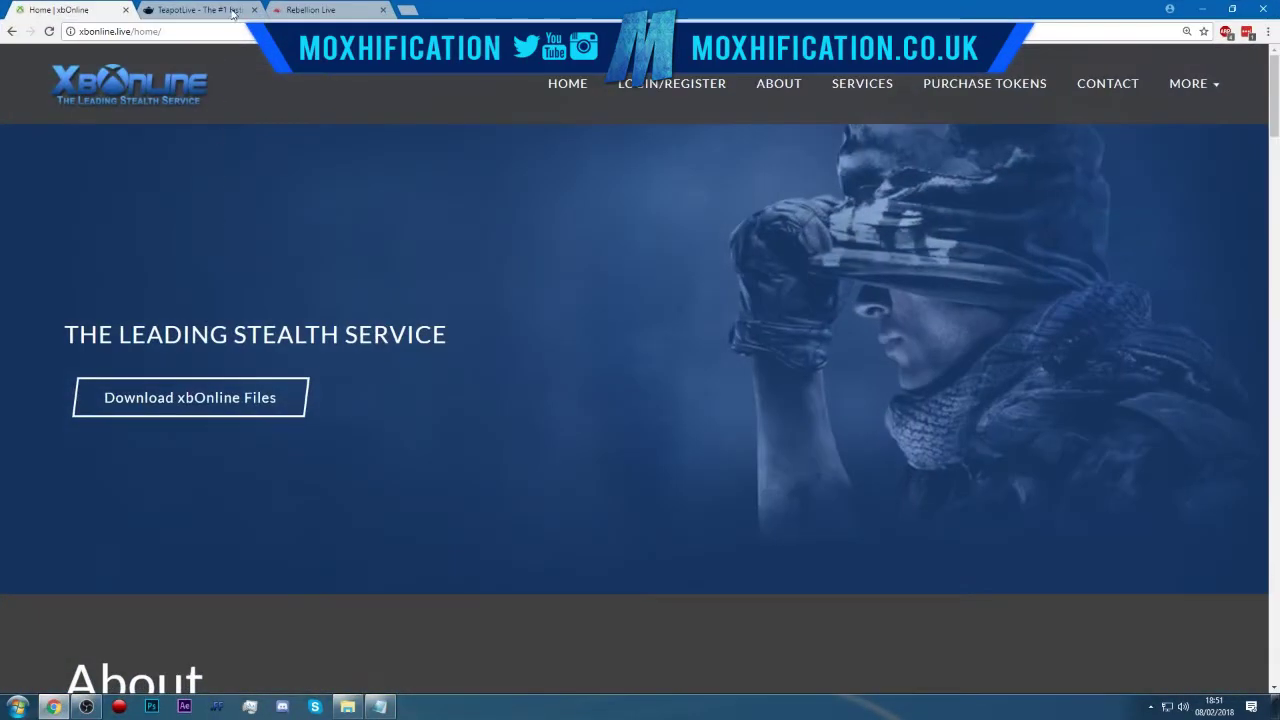
{"action": "left_click", "coordinate": [210, 9]}
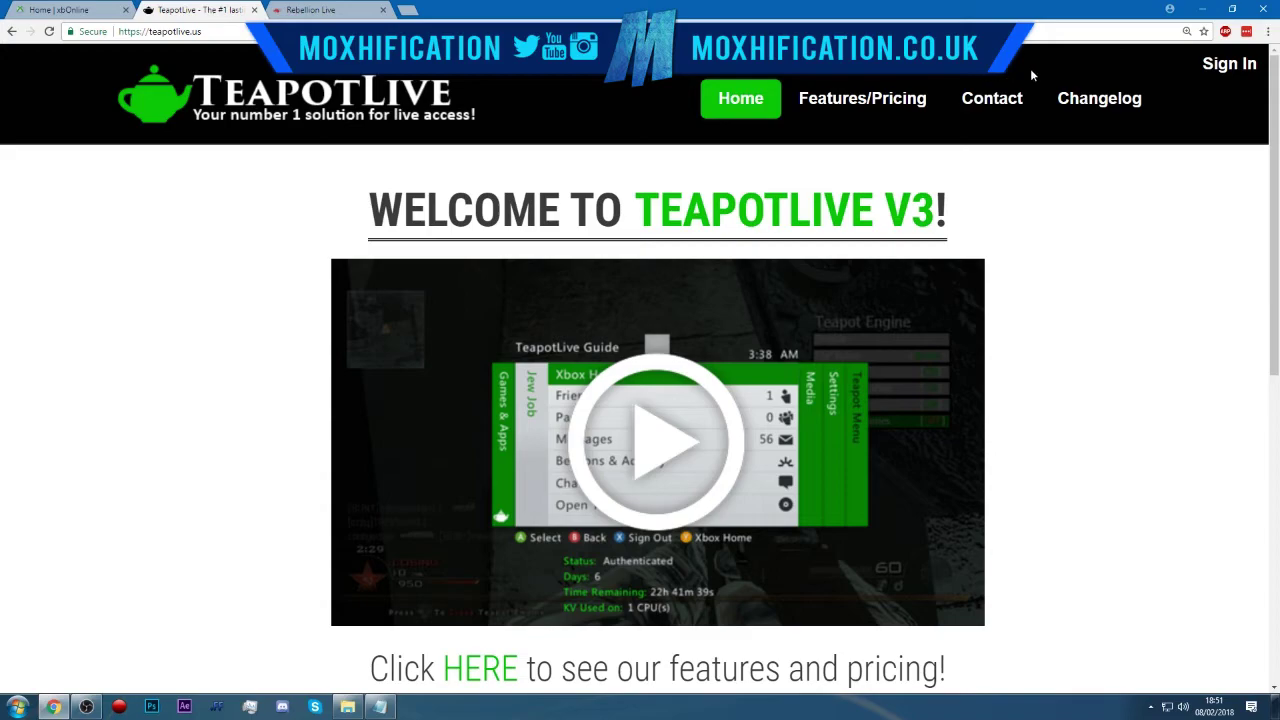
{"action": "scroll", "coordinate": [1123, 110], "scroll_direction": "down", "scroll_amount": 3}
{"action": "scroll", "coordinate": [1031, 226], "scroll_direction": "down", "scroll_amount": 3}
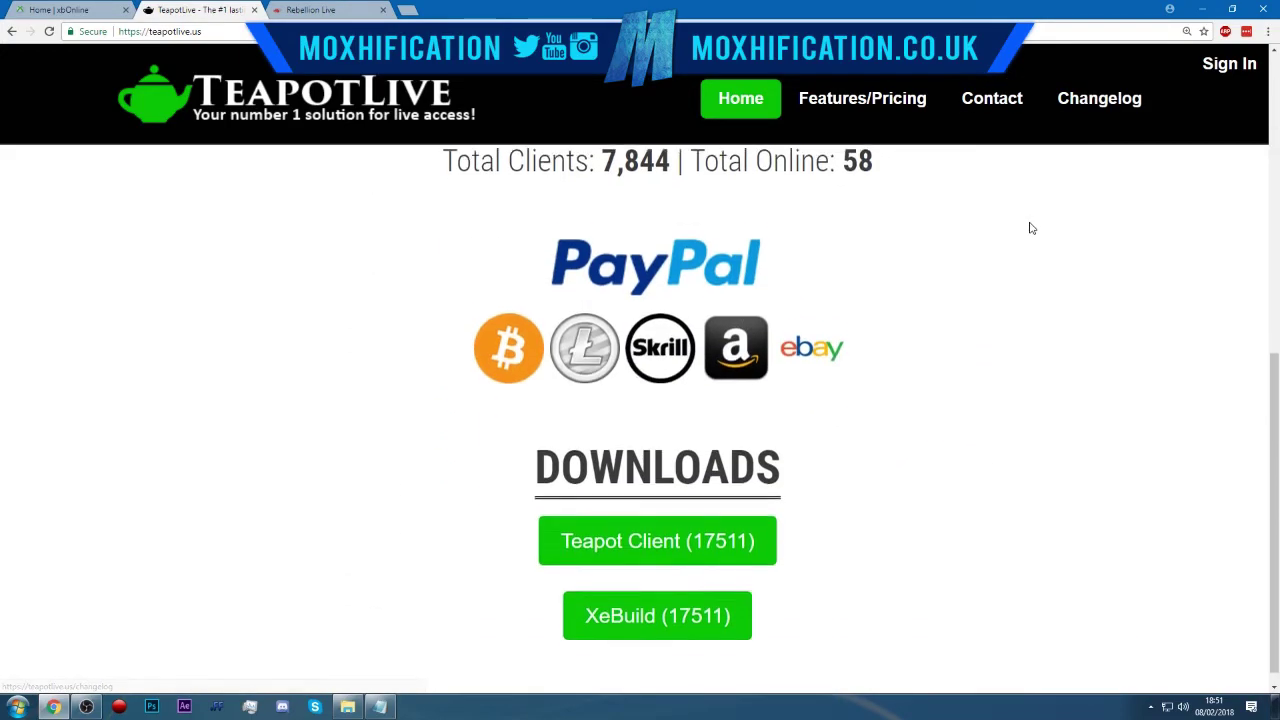
{"action": "left_click", "coordinate": [675, 530]}
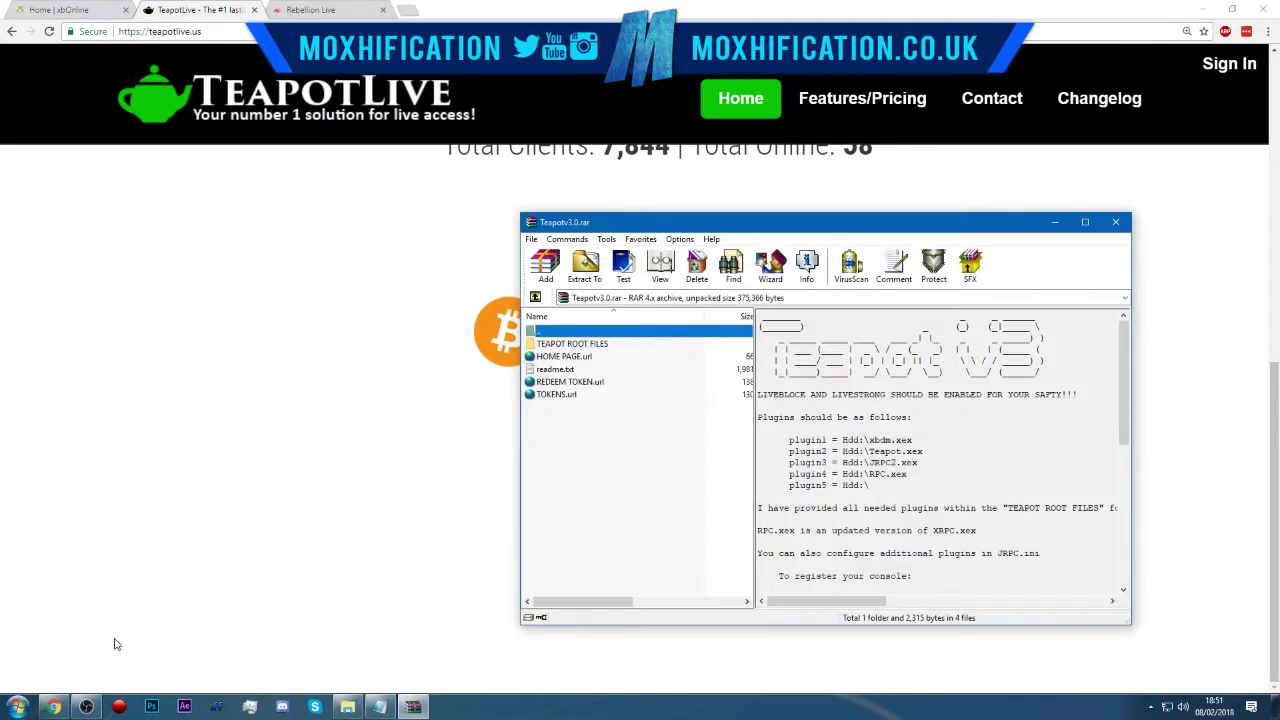
Open TEAPOT ROOT FILES > Teapot.ini and examine the true value of its CustomUI setting
{"action": "double_click", "coordinate": [586, 345]}
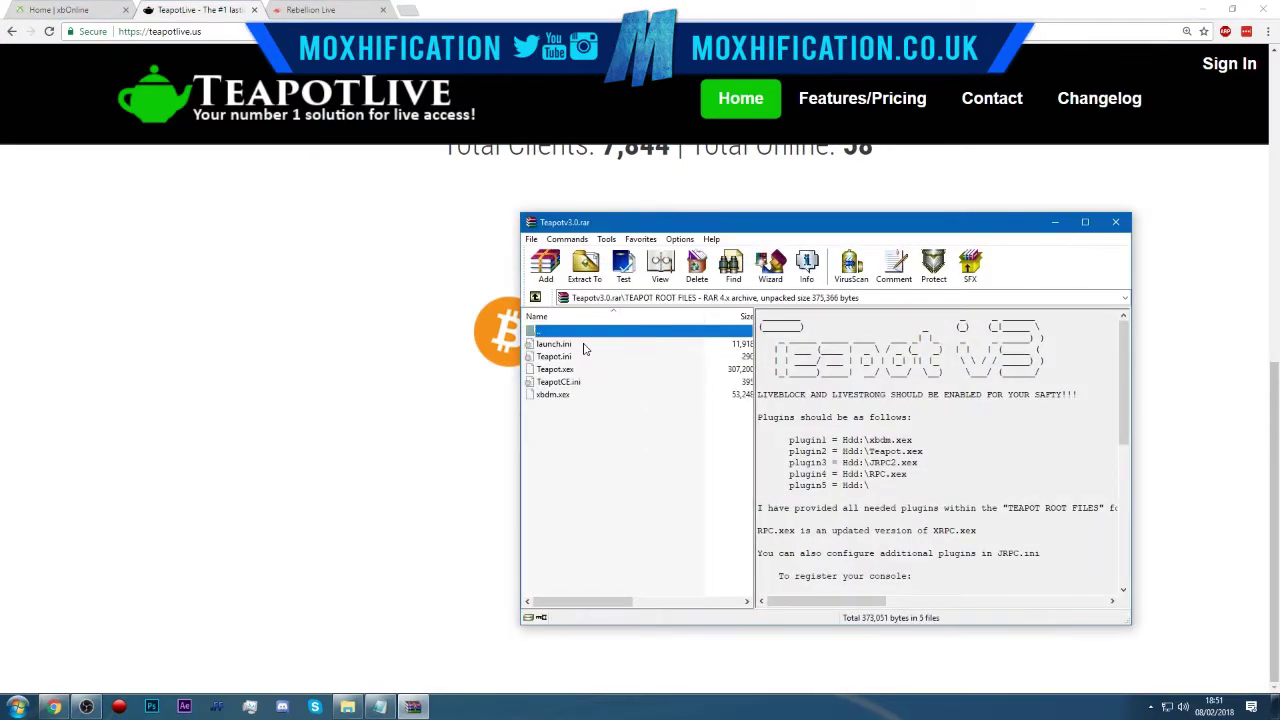
{"action": "double_click", "coordinate": [568, 357]}
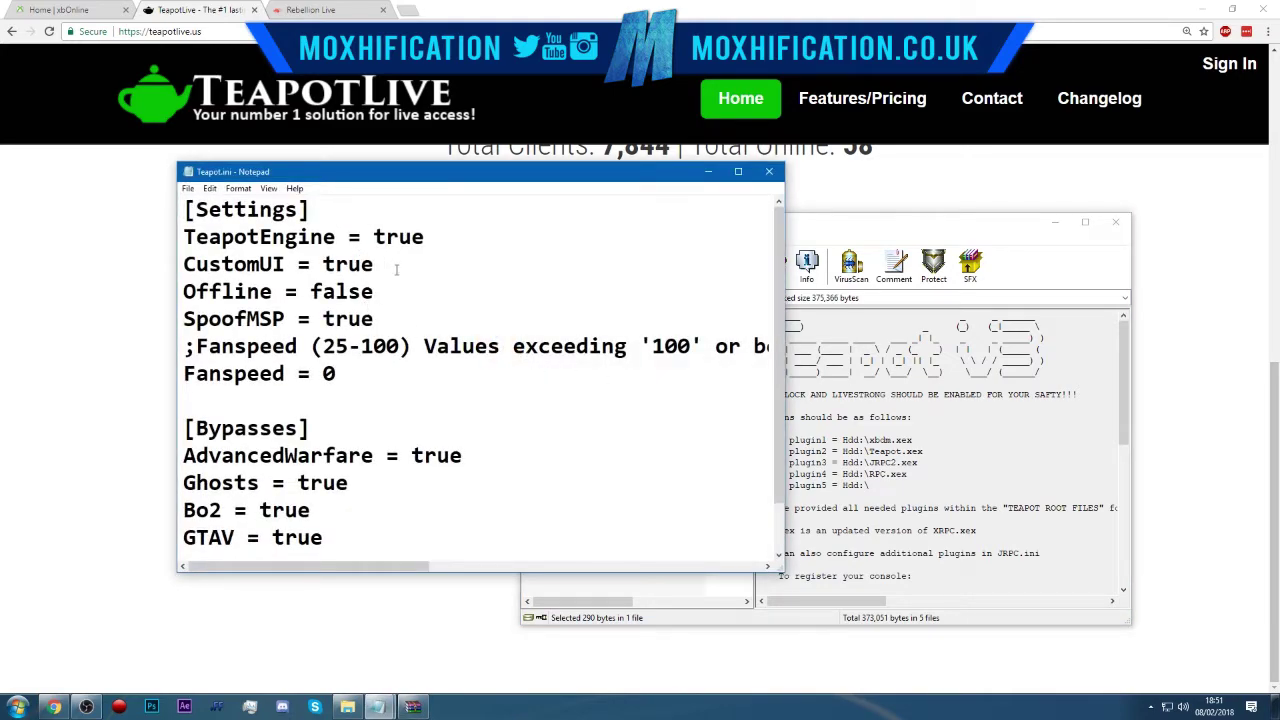
{"action": "left_click_drag", "start_coordinate": [374, 264], "coordinate": [297, 264]}
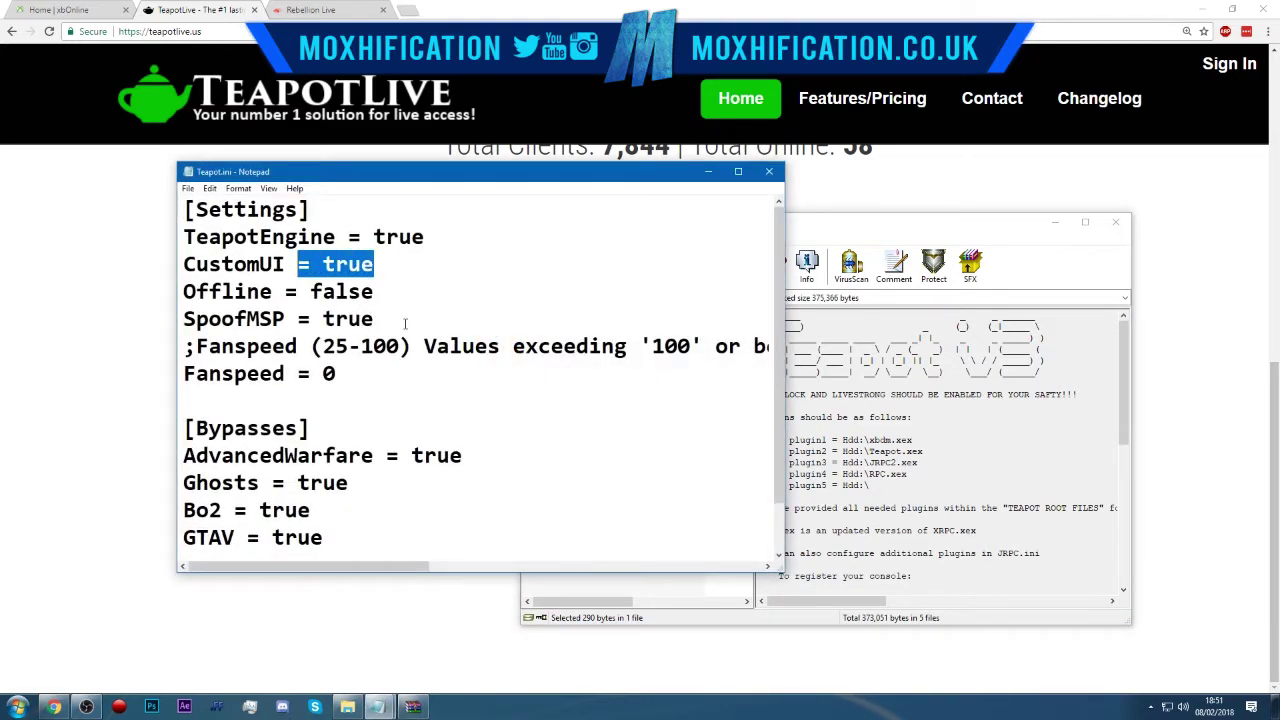
{"action": "left_click_drag", "start_coordinate": [382, 268], "coordinate": [285, 258]}
{"action": "left_click", "coordinate": [273, 264]}
{"action": "scroll", "coordinate": [326, 307], "scroll_direction": "down", "scroll_amount": 1}
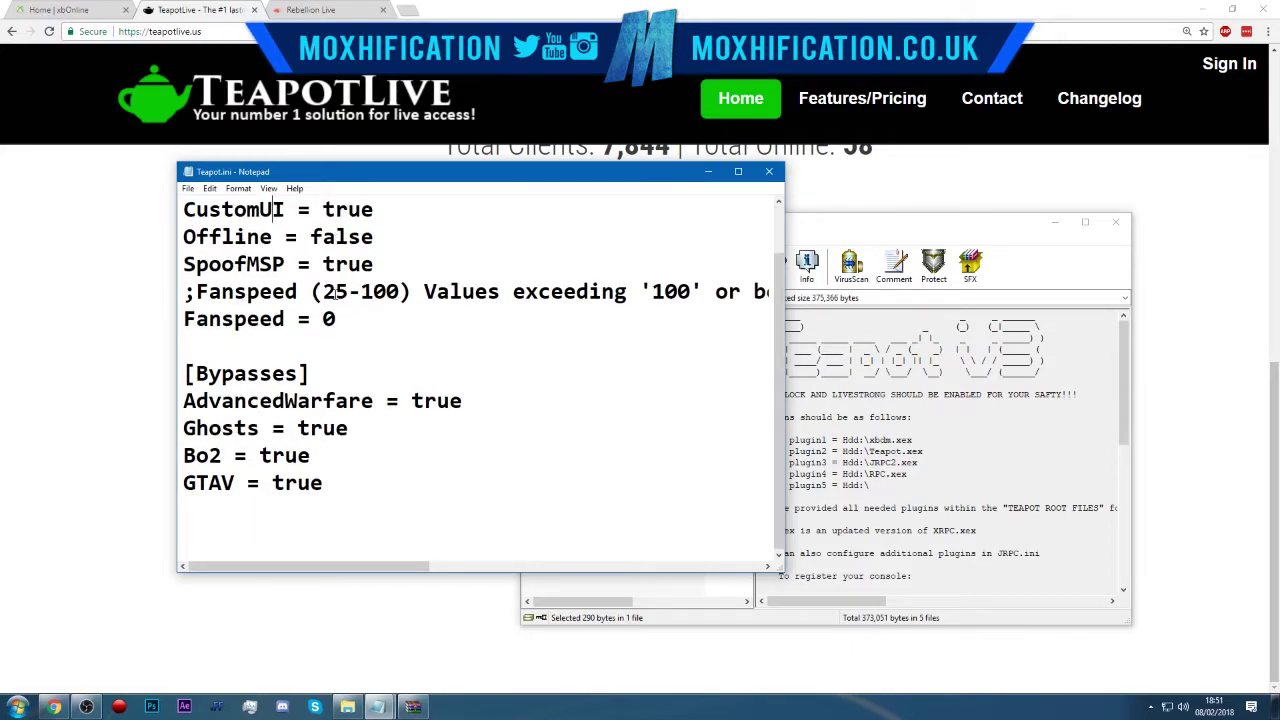
{"action": "scroll", "coordinate": [326, 307], "scroll_direction": "up", "scroll_amount": 1}
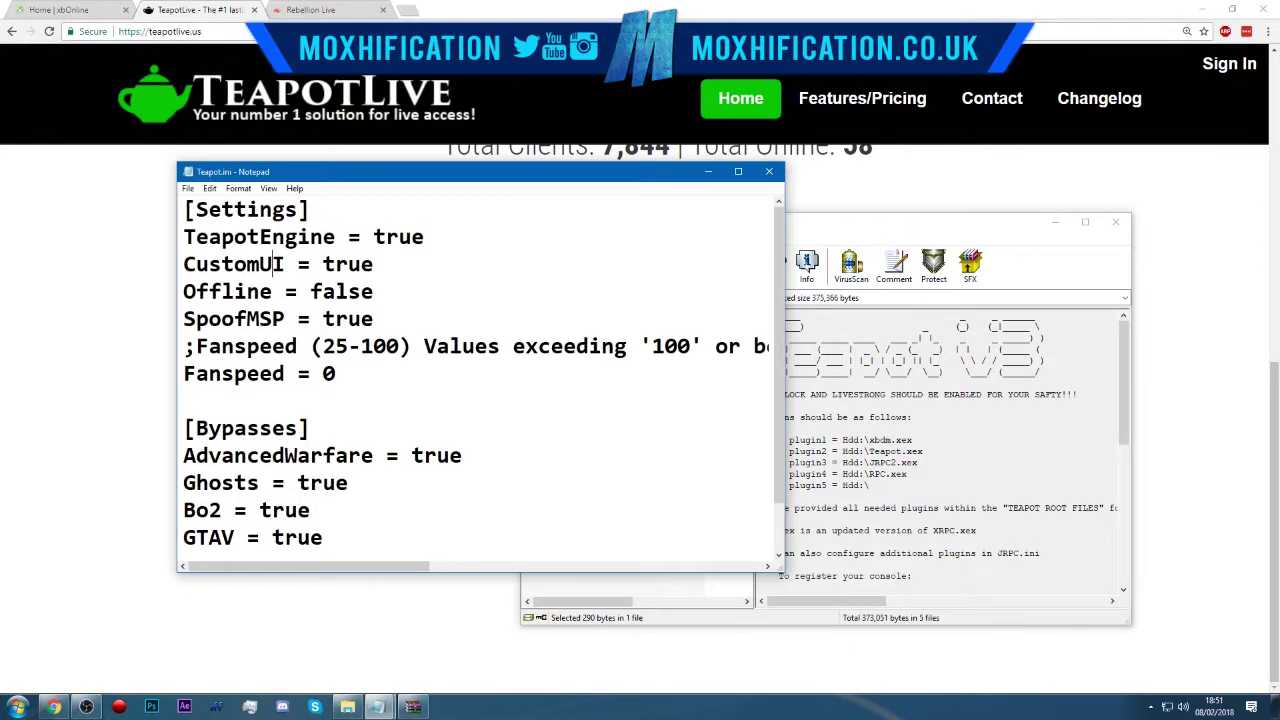
{"action": "left_click_drag", "start_coordinate": [375, 264], "coordinate": [320, 268]}
{"action": "left_click", "coordinate": [310, 264]}
{"action": "left_click", "coordinate": [285, 291]}
{"action": "left_click", "coordinate": [235, 264]}
Close Teapot.ini and the Teapot archive unchanged and switch to the Rebellion Live site
{"action": "left_click", "coordinate": [769, 171]}
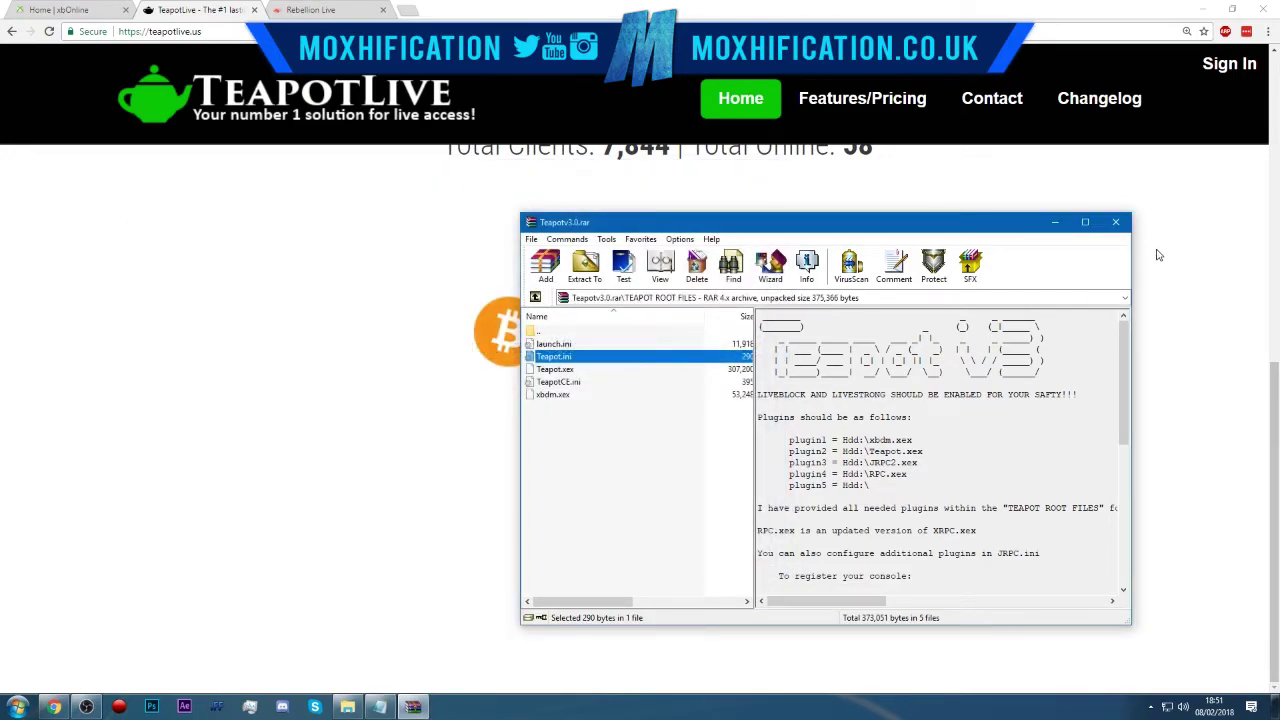
{"action": "left_click", "coordinate": [1115, 222]}
{"action": "left_click", "coordinate": [300, 9]}
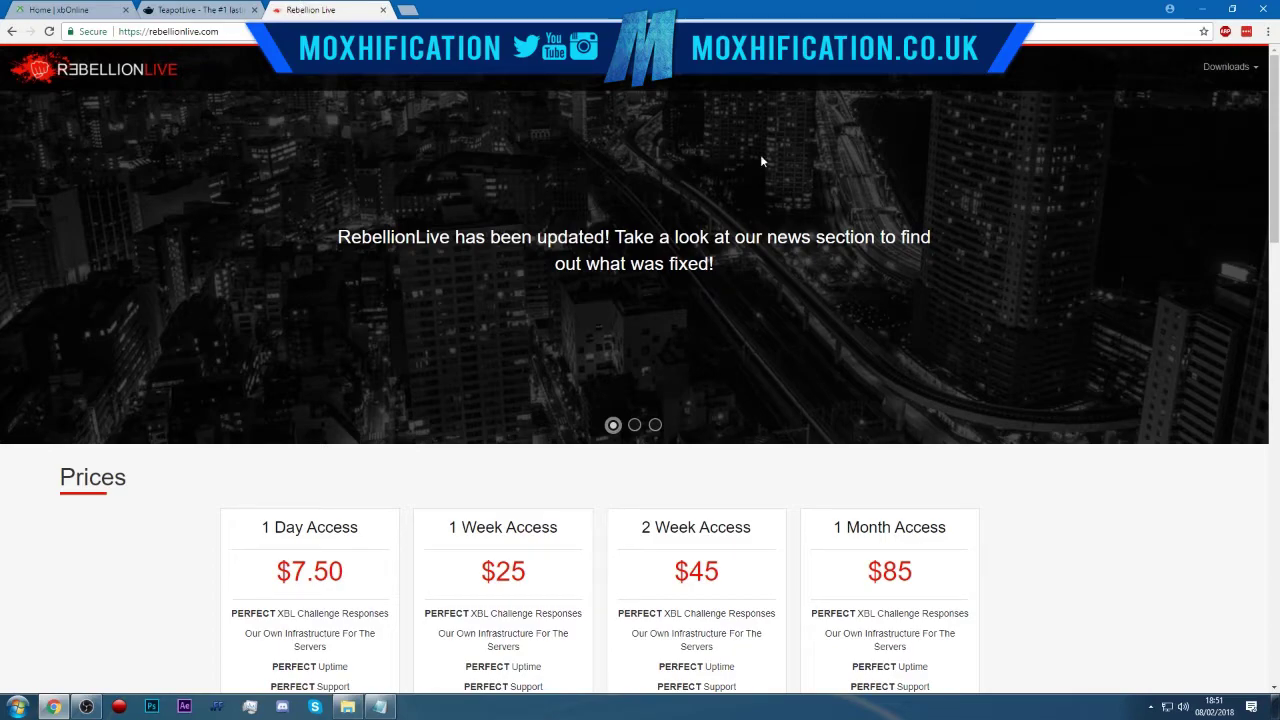
Download the Rebellion plugin and open RebellionLive > Rebellion.ini from the archive
{"action": "left_click", "coordinate": [1228, 68]}
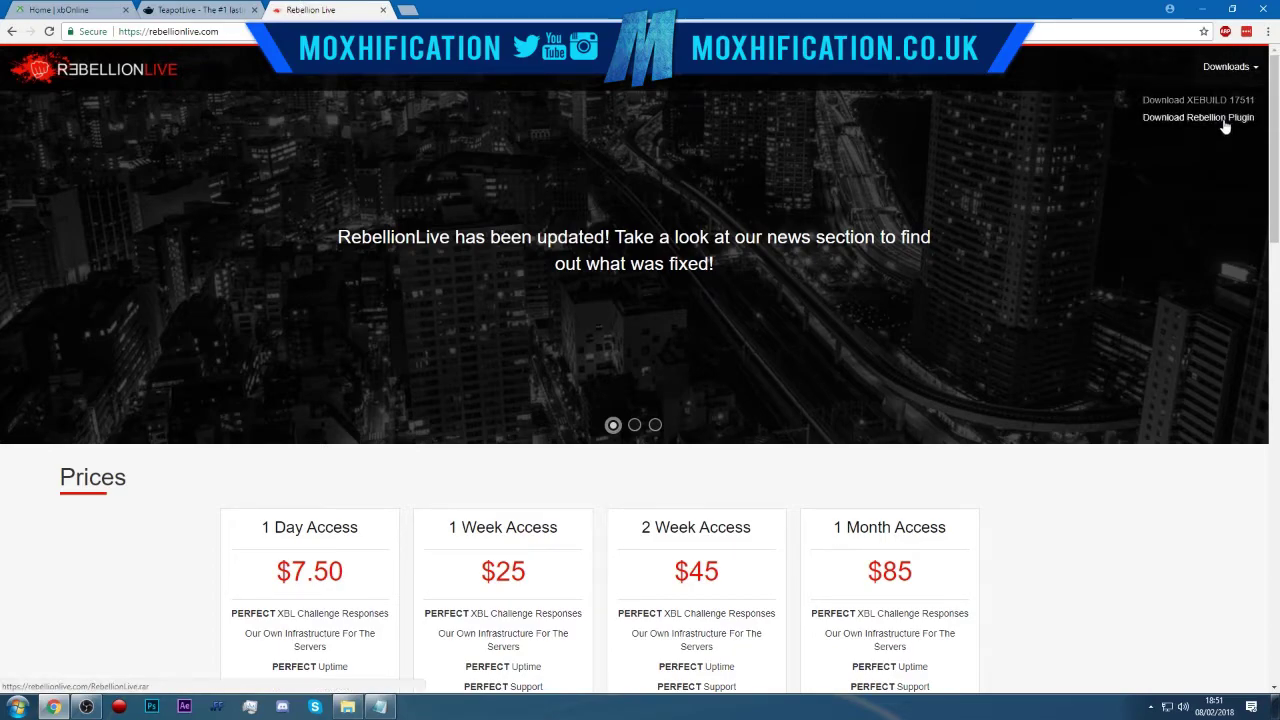
{"action": "left_click", "coordinate": [1220, 118]}
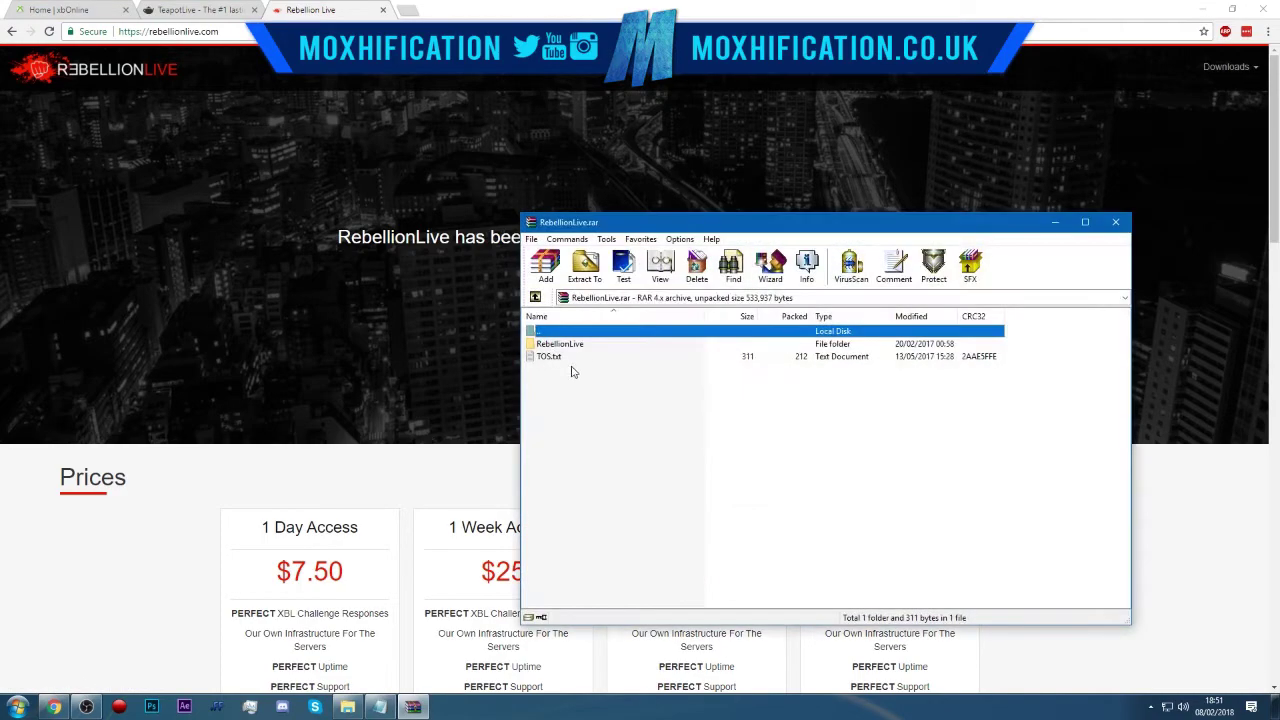
{"action": "double_click", "coordinate": [567, 348]}
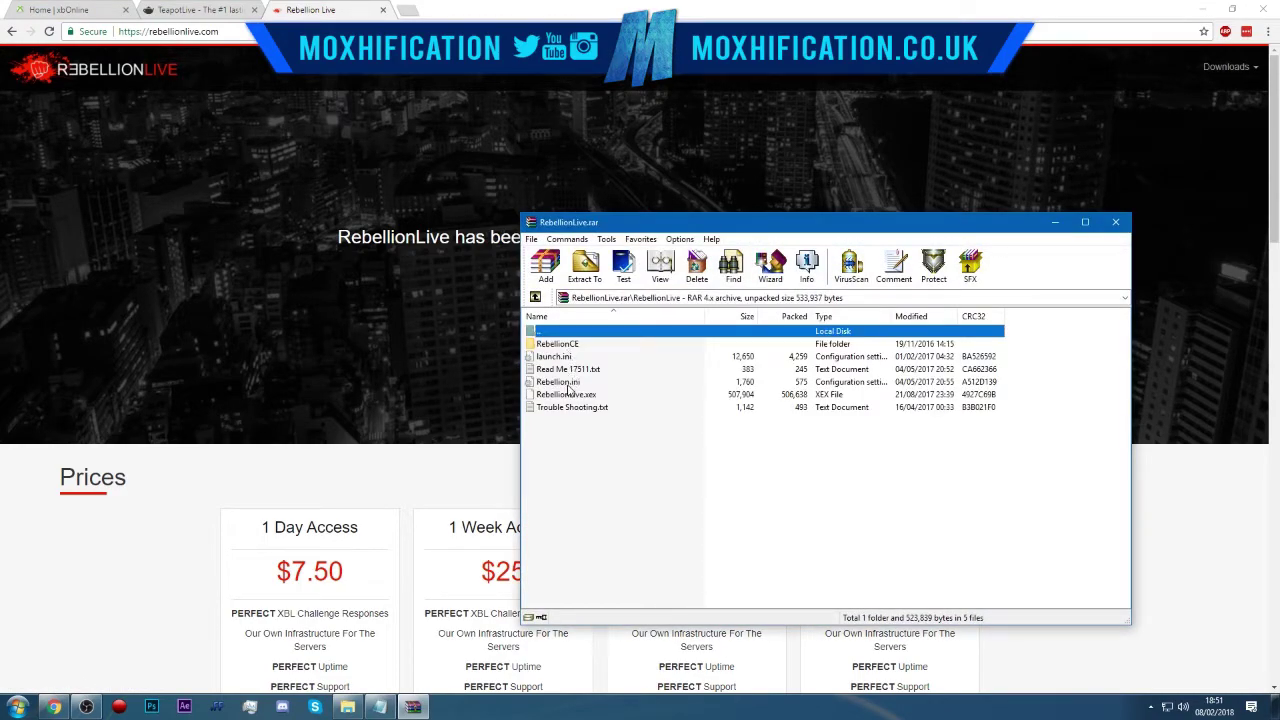
{"action": "double_click", "coordinate": [566, 383]}
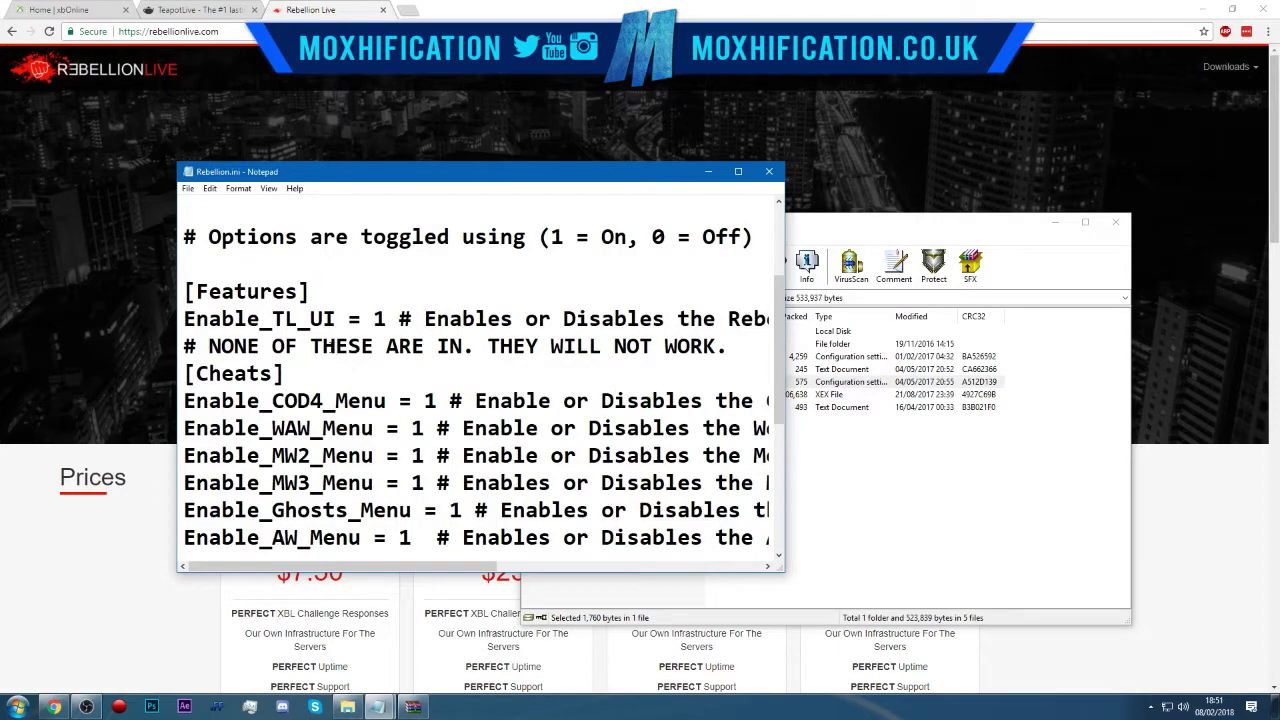
Review Rebellion.ini's Enable_TL_UI value and its 1 = On, 0 = Off note, then close Notepad and WinRAR
{"action": "left_click_drag", "start_coordinate": [336, 318], "coordinate": [270, 318]}
{"action": "left_click", "coordinate": [322, 318]}
{"action": "left_click_drag", "start_coordinate": [377, 572], "coordinate": [481, 572]}
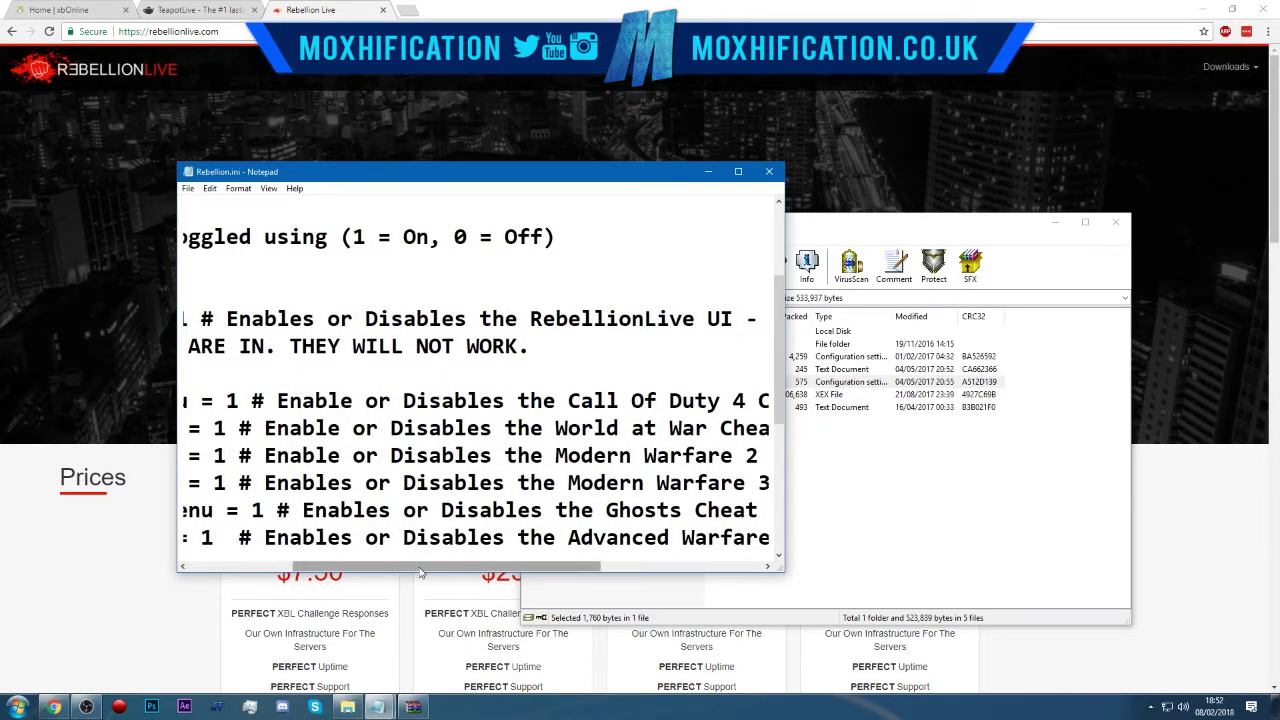
{"action": "left_click_drag", "start_coordinate": [454, 563], "coordinate": [350, 565]}
{"action": "left_click_drag", "start_coordinate": [372, 318], "coordinate": [389, 319]}
{"action": "left_click", "coordinate": [388, 318]}
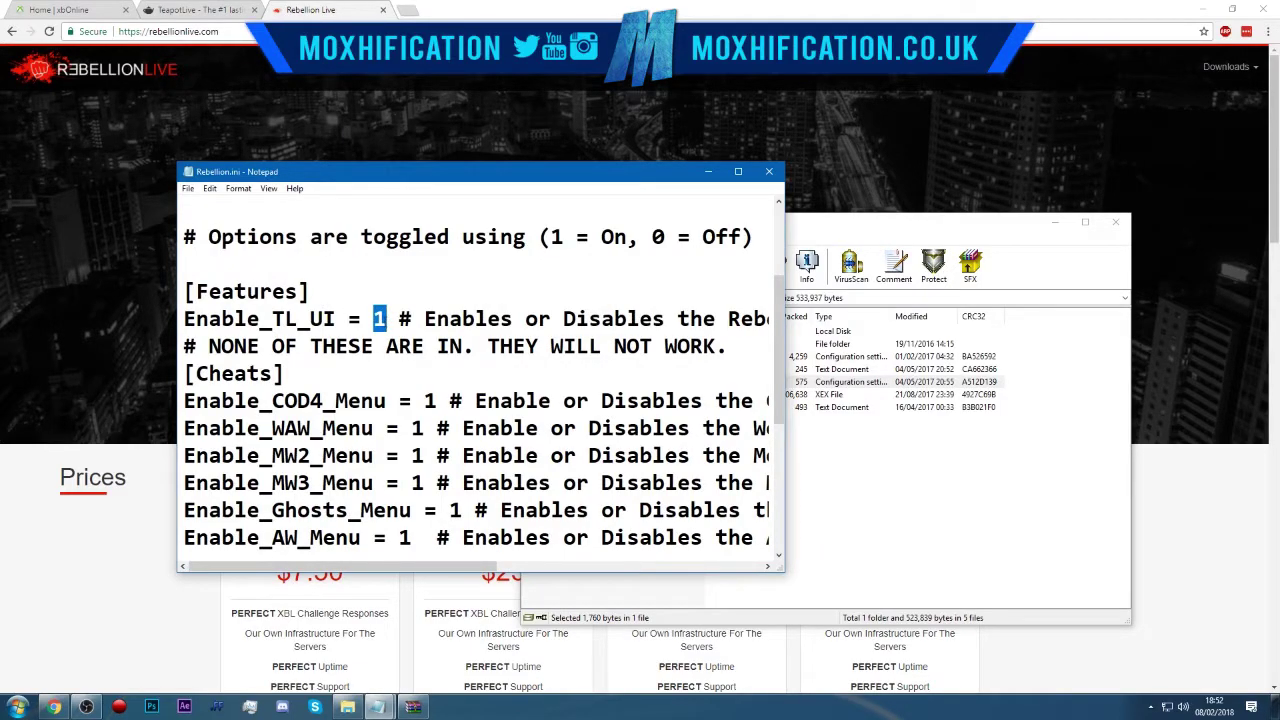
{"action": "left_click_drag", "start_coordinate": [742, 237], "coordinate": [512, 237]}
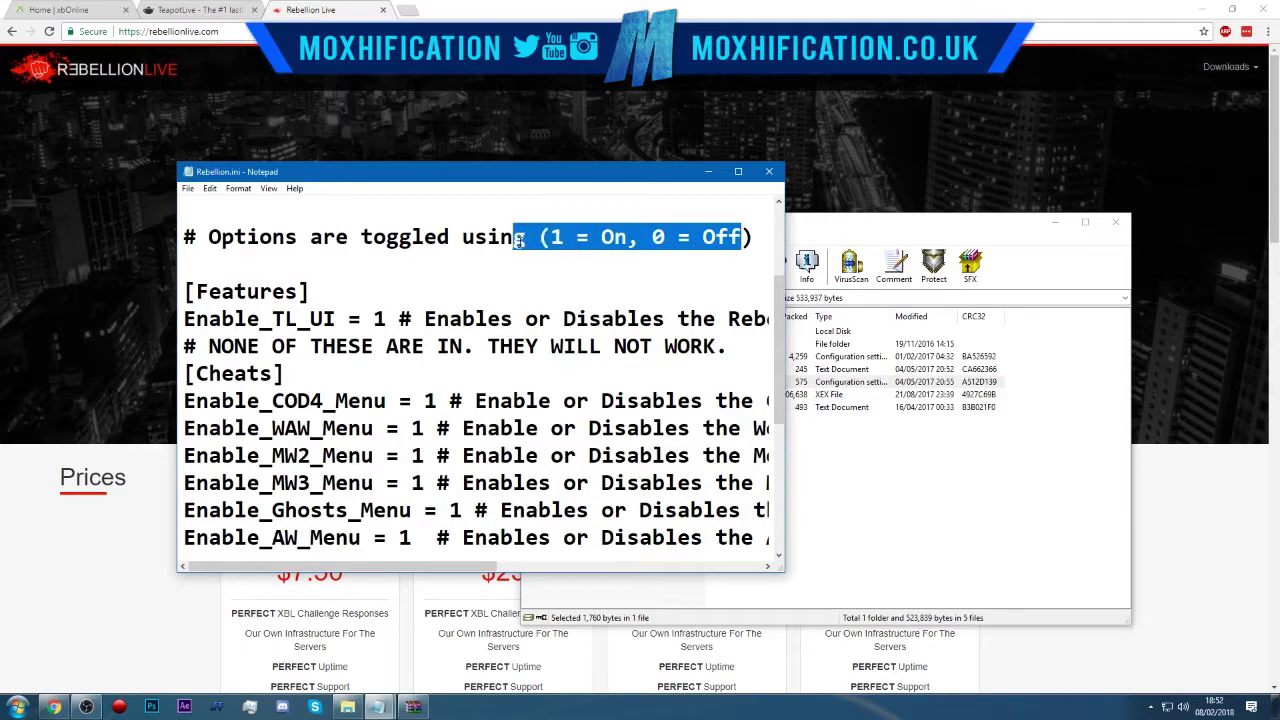
{"action": "left_click", "coordinate": [512, 237]}
{"action": "left_click", "coordinate": [769, 171]}
{"action": "left_click", "coordinate": [1115, 221]}
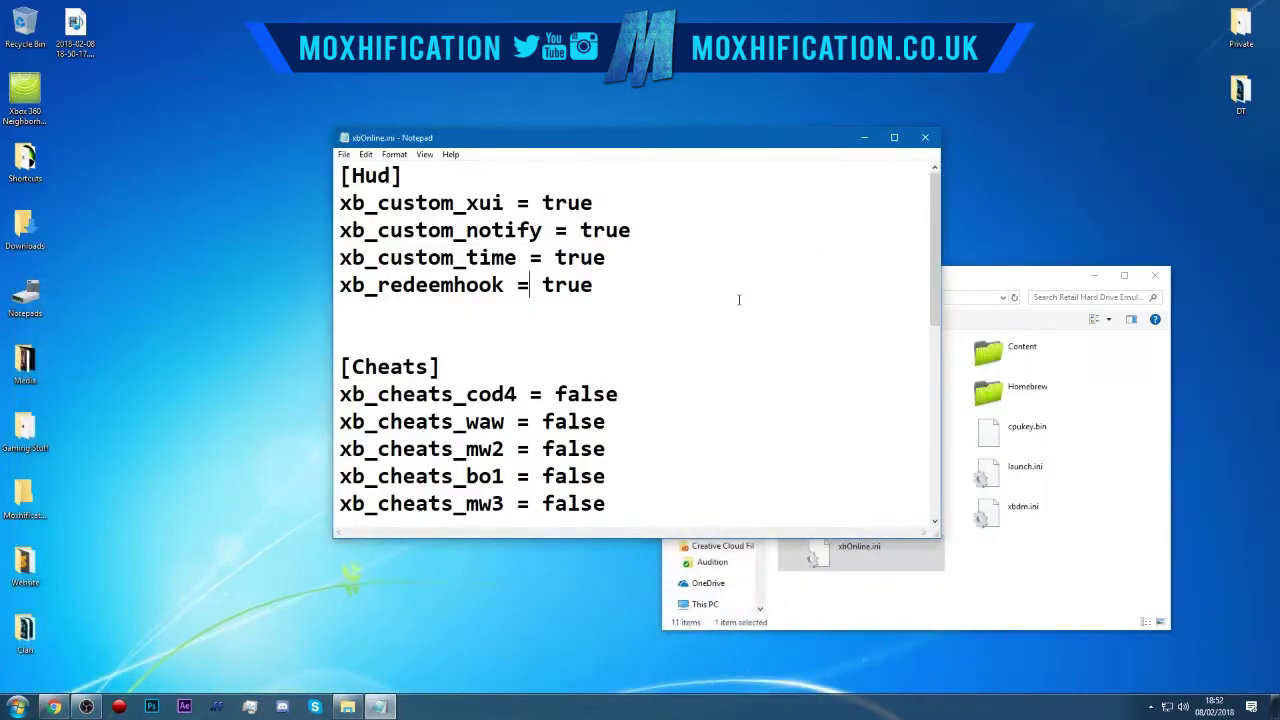
Replace the true values of xb_custom_xui and xb_custom_notify with false
{"action": "left_click", "coordinate": [490, 230]}
{"action": "left_click_drag", "start_coordinate": [594, 203], "coordinate": [542, 203]}
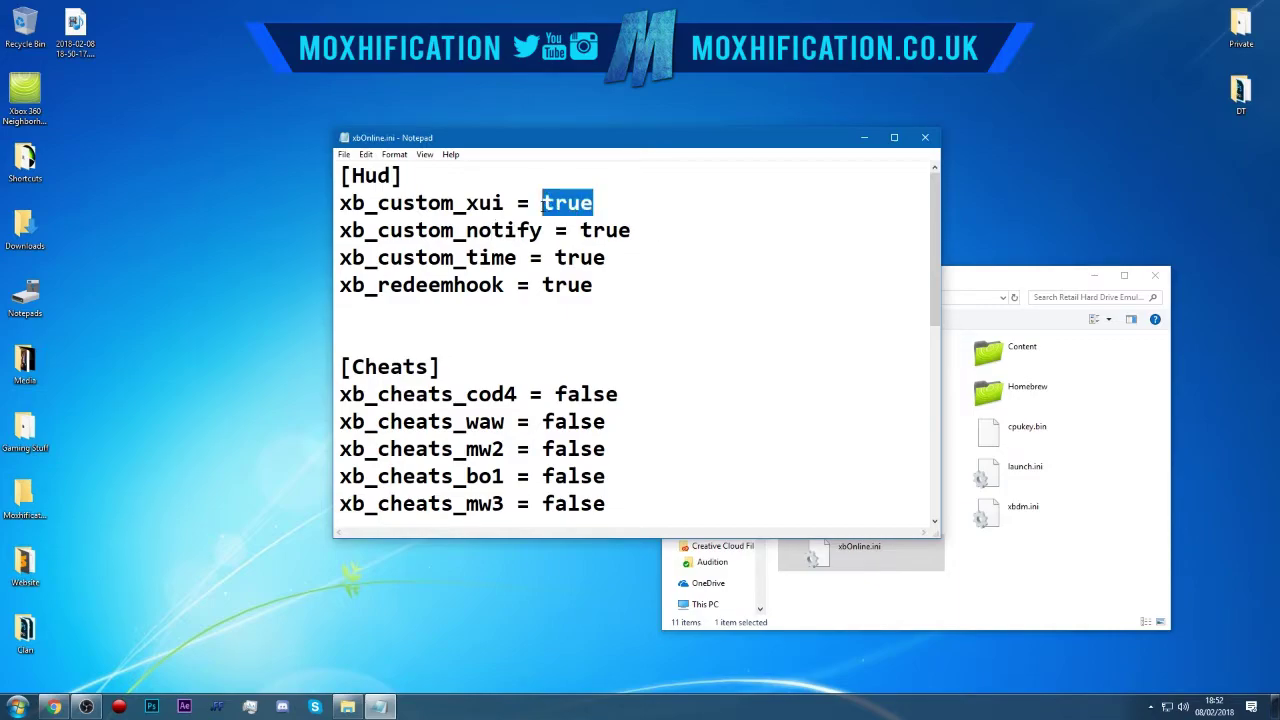
{"action": "type", "text": "false"}
{"action": "left_click_drag", "start_coordinate": [340, 230], "coordinate": [542, 287]}
{"action": "left_click", "coordinate": [530, 203]}
{"action": "type", "text": "false"}
Change xb_custom_time and xb_redeemhook to false and check the edited [Hud] lines
{"action": "left_click", "coordinate": [568, 230]}
{"action": "type", "text": "falsefalse"}
{"action": "left_click_drag", "start_coordinate": [454, 203], "coordinate": [454, 257]}
{"action": "left_click", "coordinate": [454, 285]}
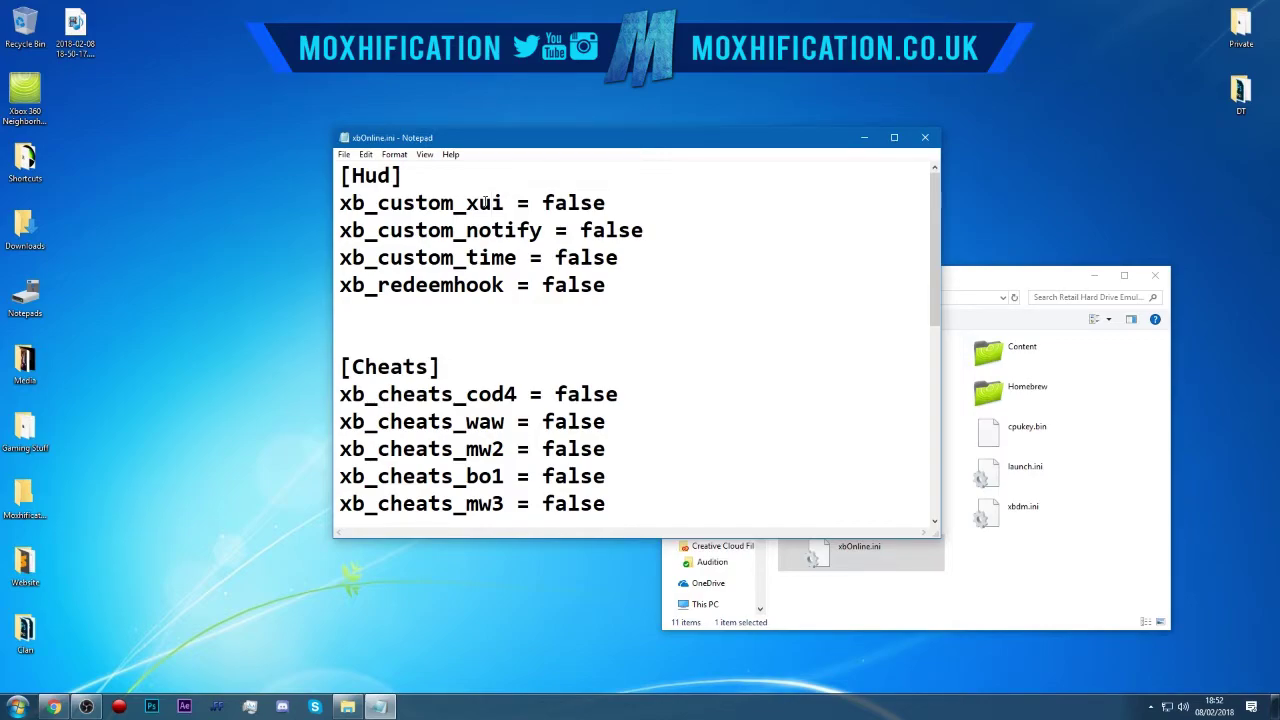
{"action": "left_click", "coordinate": [466, 257]}
{"action": "left_click", "coordinate": [455, 285]}
Save xbOnline.ini and copy it onto the console's HDD drive, replacing the existing file
{"action": "left_click", "coordinate": [344, 154]}
{"action": "left_click", "coordinate": [365, 201]}
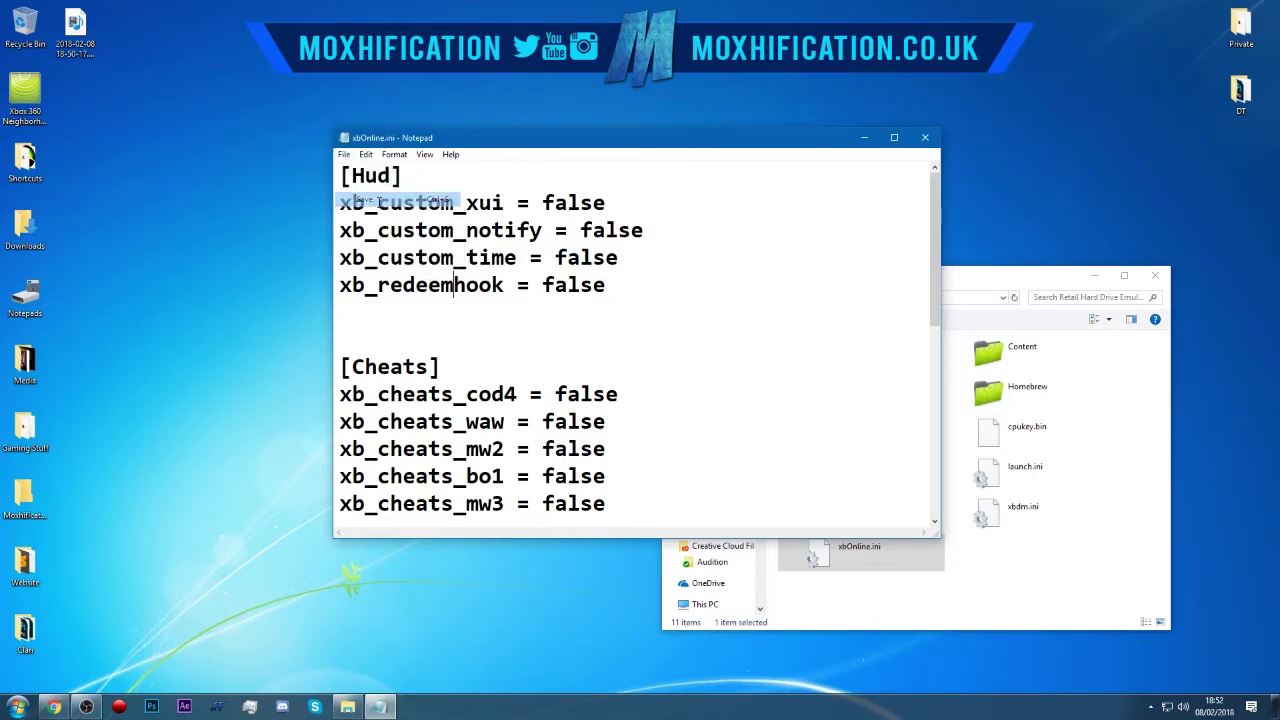
{"action": "left_click", "coordinate": [924, 138]}
{"action": "left_click_drag", "start_coordinate": [415, 440], "coordinate": [1010, 565]}
{"action": "left_click", "coordinate": [601, 415]}
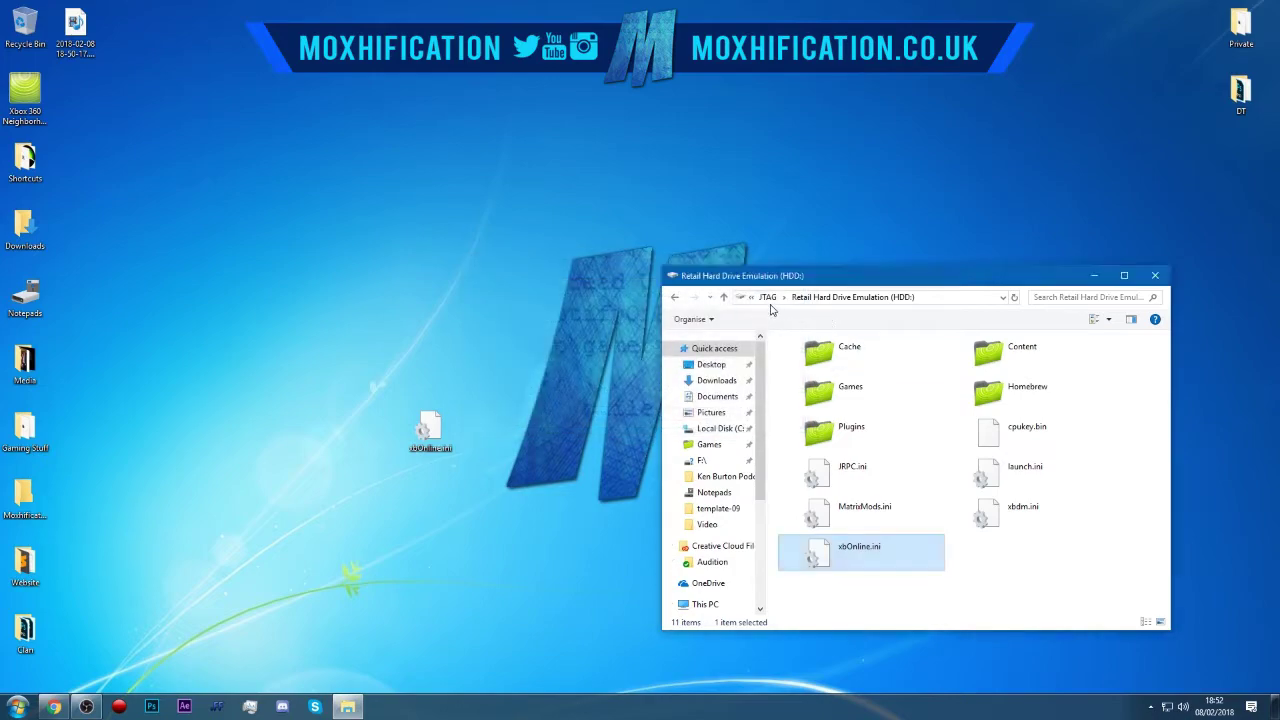
Cold-reboot the JTAG console from the Xbox 360 Neighborhood list and close the window
{"action": "left_click", "coordinate": [770, 297]}
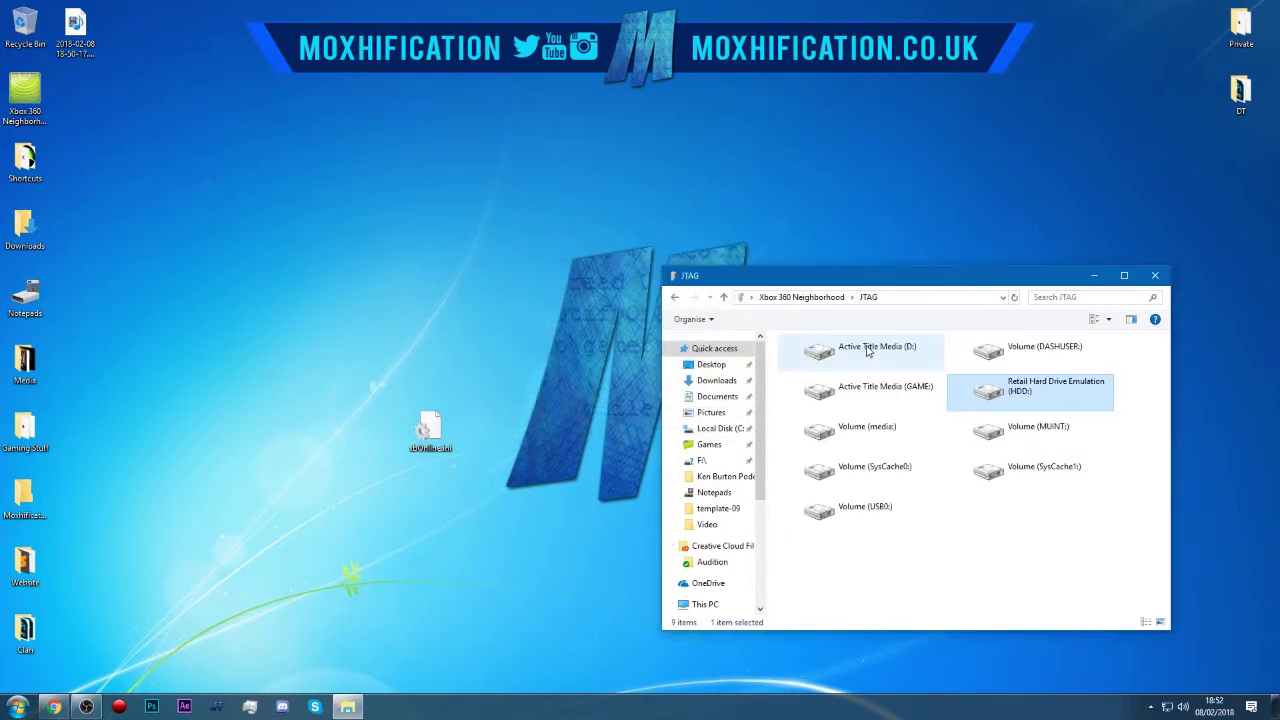
{"action": "left_click", "coordinate": [801, 297]}
{"action": "right_click", "coordinate": [999, 361]}
{"action": "mouse_move", "coordinate": [1041, 402]}
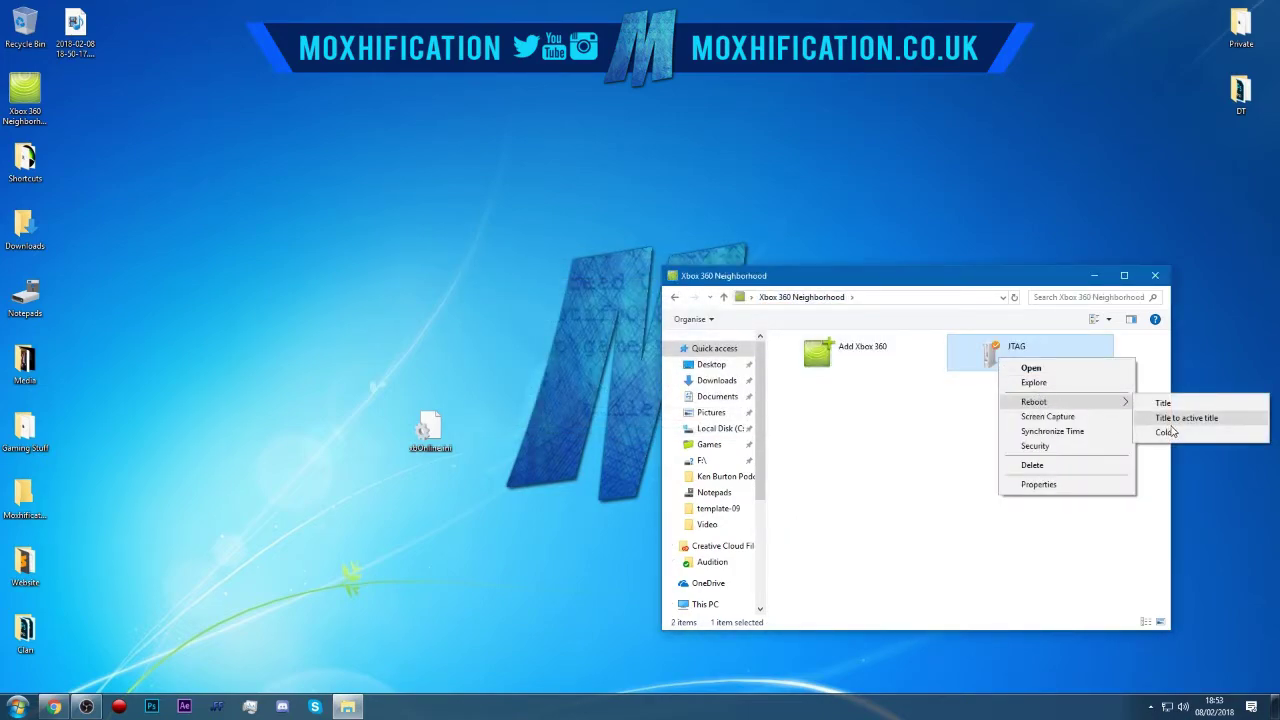
{"action": "left_click", "coordinate": [1163, 431]}
{"action": "left_click", "coordinate": [1155, 275]}
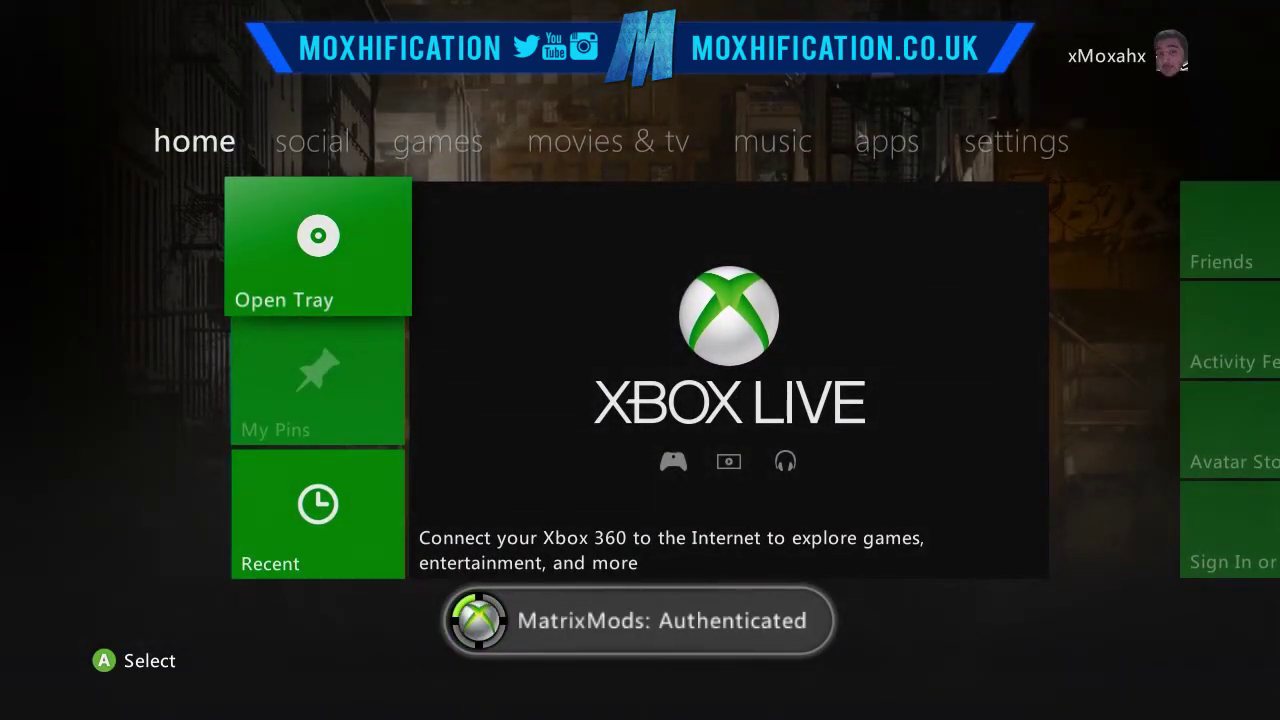
Browse the Xbox Guide sections until Connected To xbOnline! appears, then close the Guide
{"action": "key", "text": "super"}
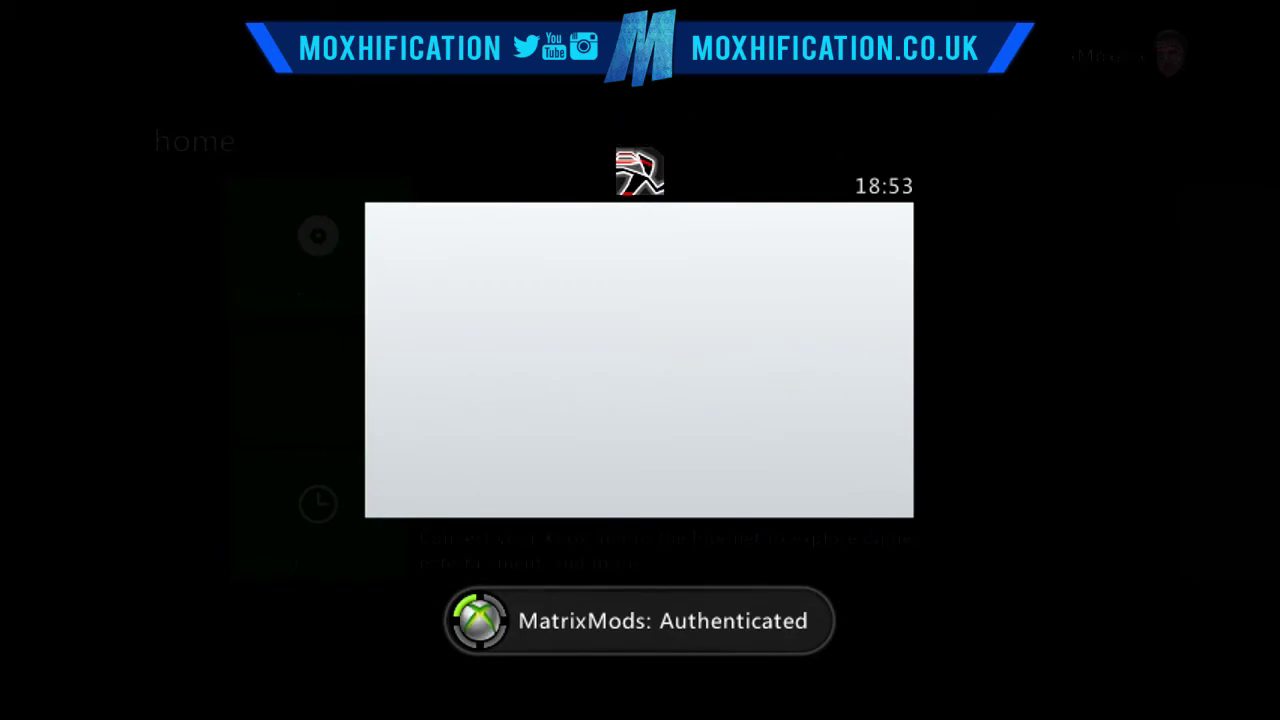
{"action": "key", "text": "Left"}
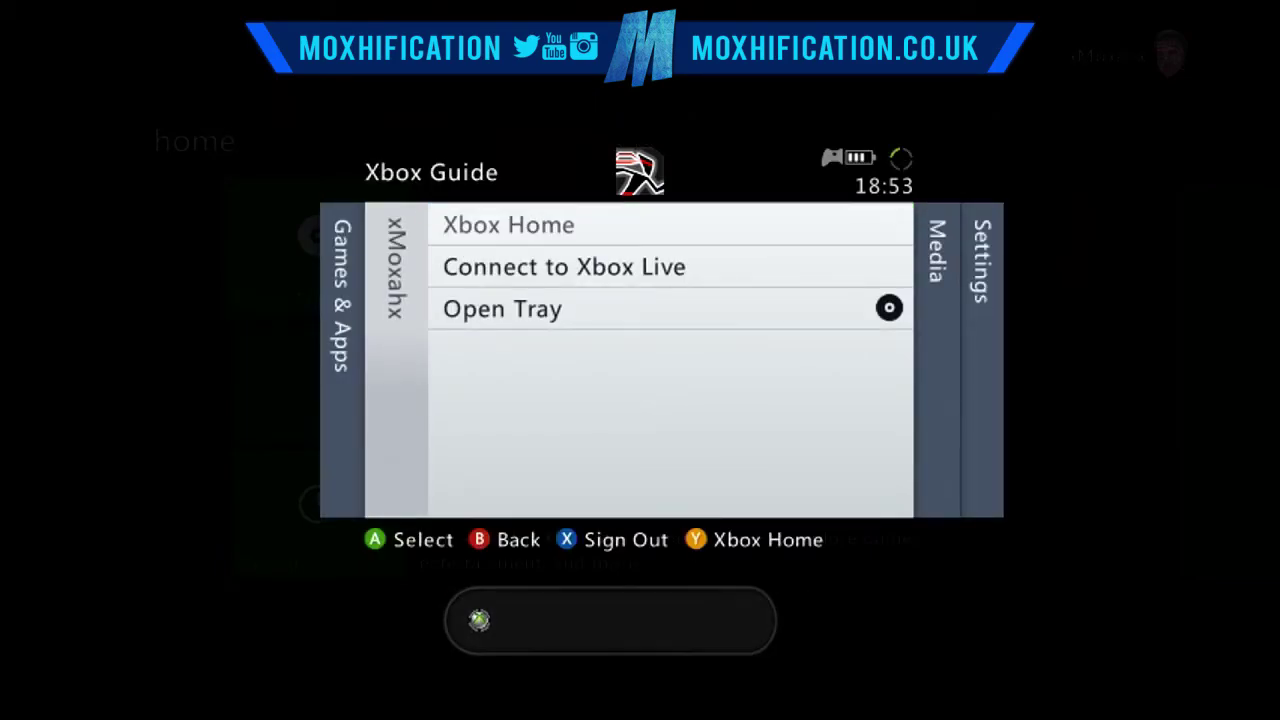
{"action": "key", "text": "Right"}
{"action": "key", "text": "Right"}
{"action": "key", "text": "Right"}
{"action": "key", "text": "Left"}
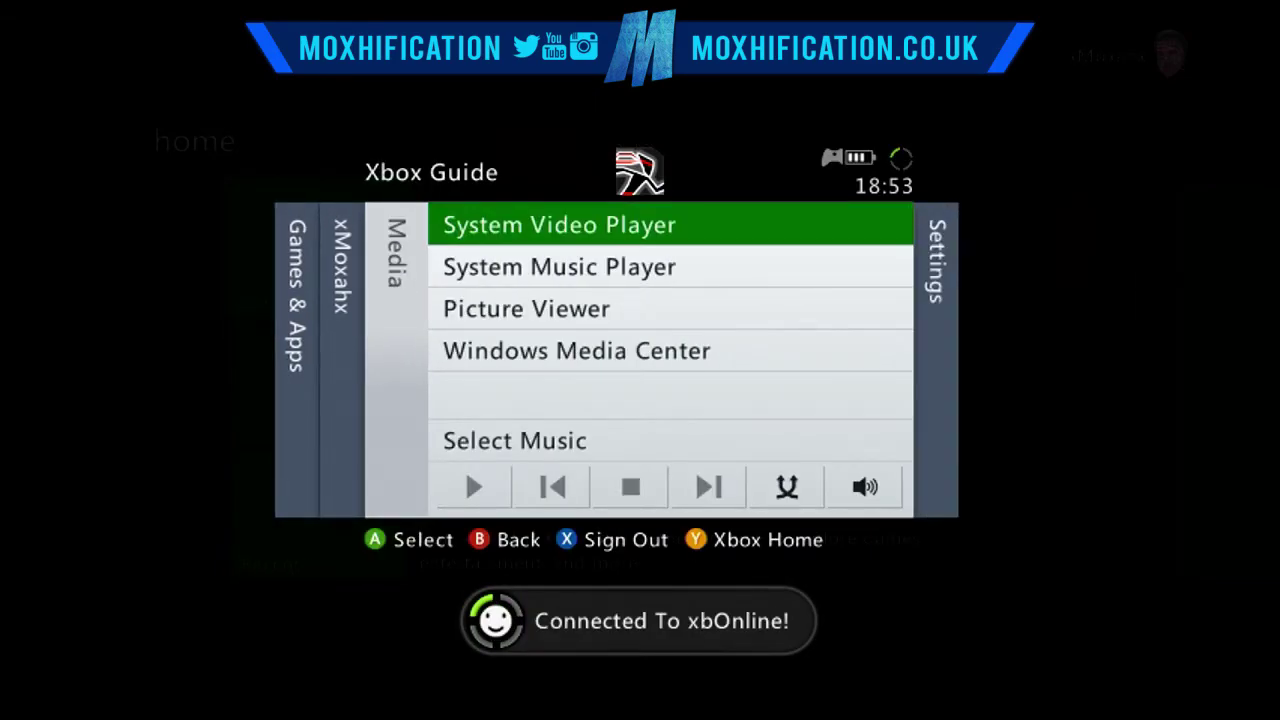
{"action": "key", "text": "Left"}
{"action": "key", "text": "Left"}
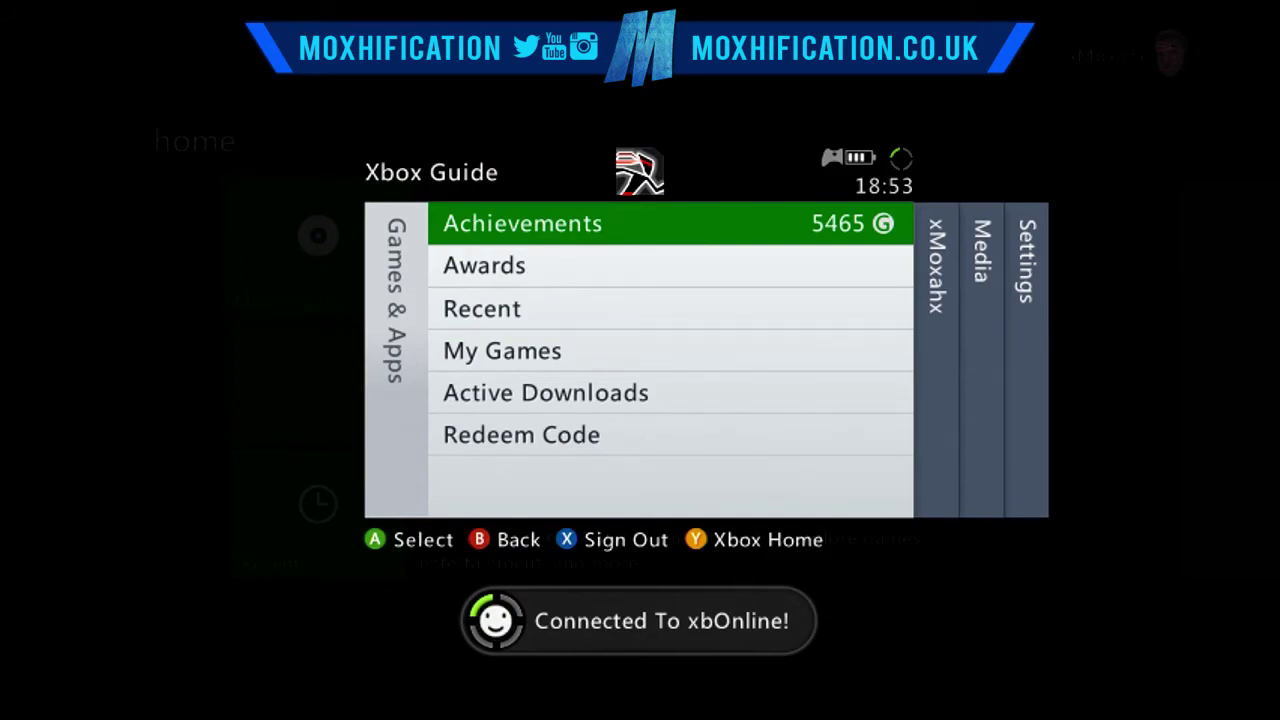
{"action": "key", "text": "Right"}
{"action": "key", "text": "Escape"}
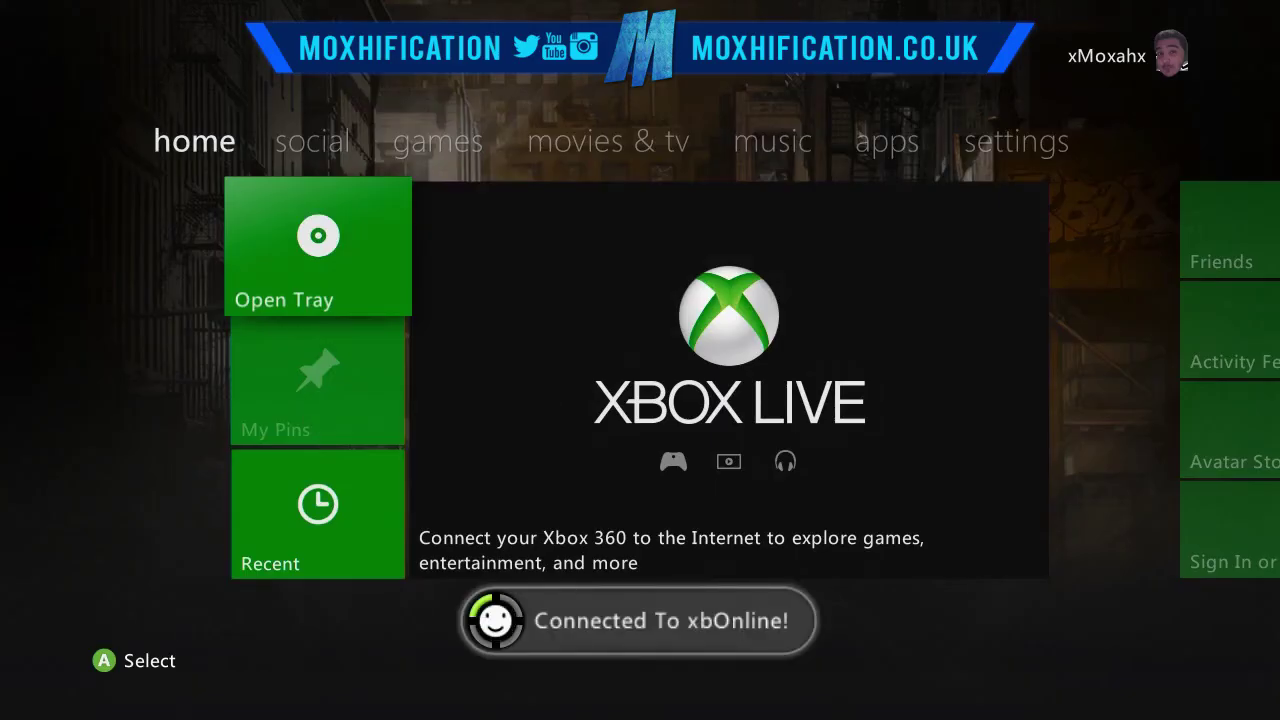